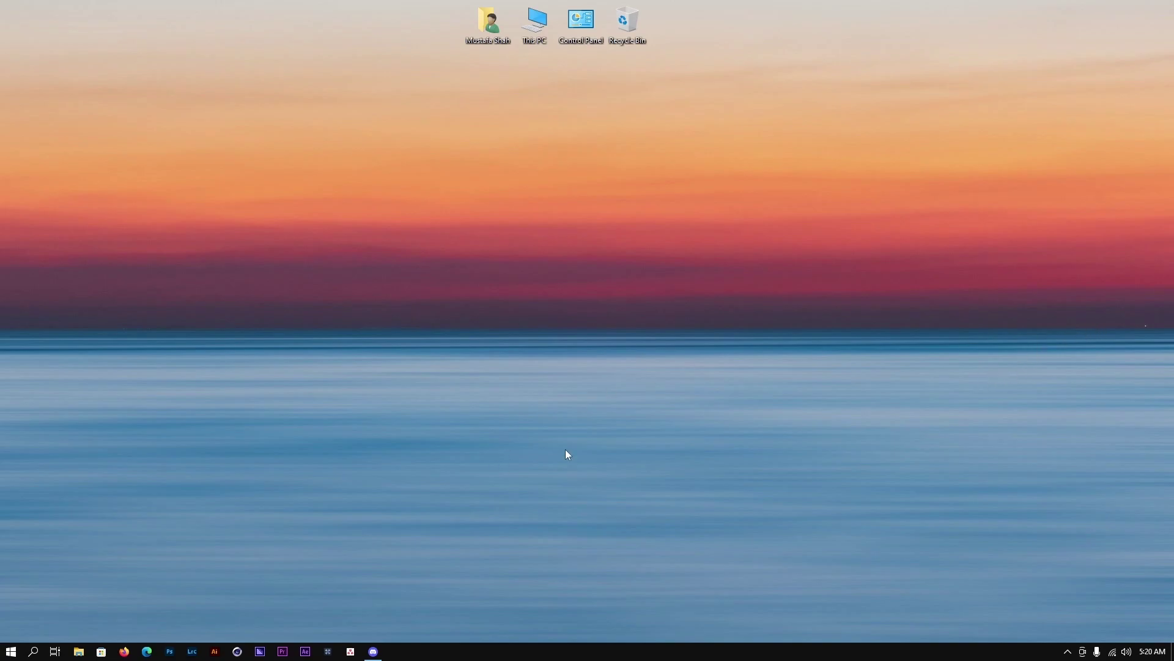
Step: Switch to Discord and reposition its window on the desktop
{"action": "left_click", "coordinate": [373, 651]}
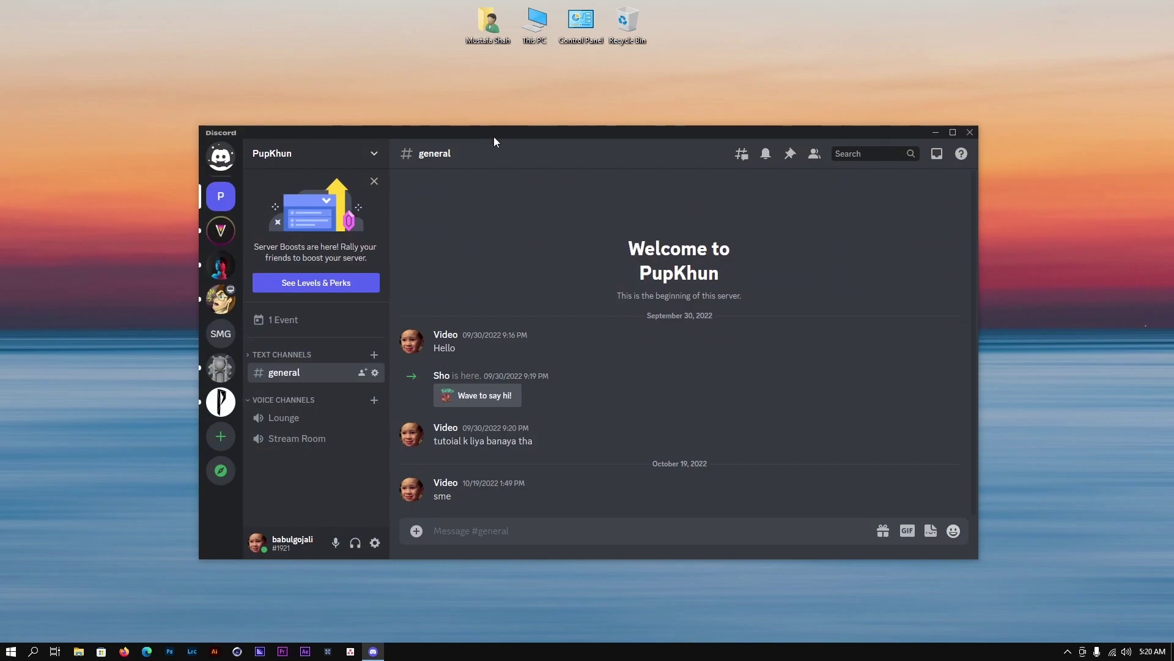
{"action": "left_click_drag", "start_coordinate": [494, 136], "coordinate": [514, 120]}
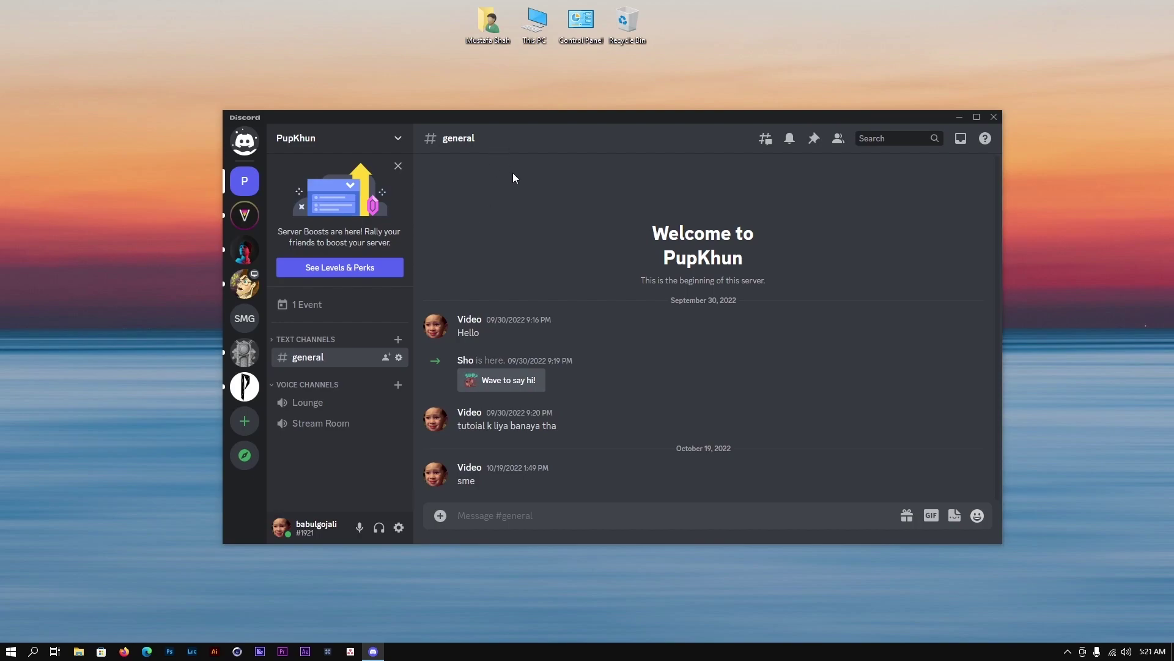
{"action": "left_click_drag", "start_coordinate": [634, 120], "coordinate": [661, 123]}
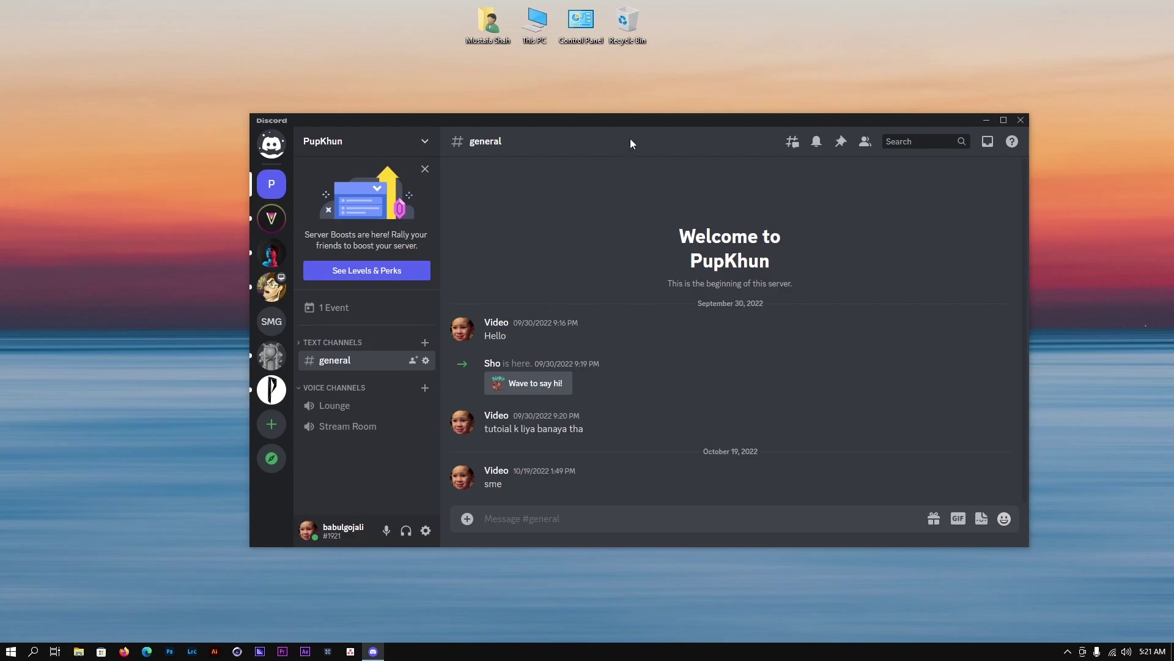
{"action": "left_click_drag", "start_coordinate": [647, 132], "coordinate": [690, 112]}
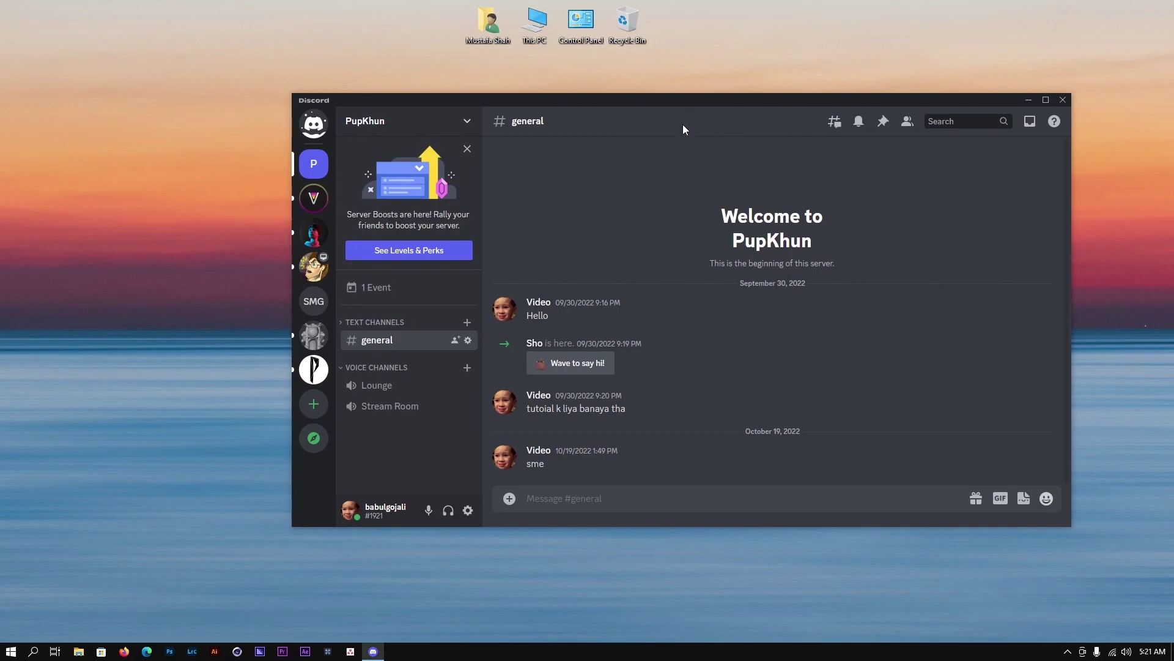
{"action": "left_click_drag", "start_coordinate": [660, 108], "coordinate": [676, 134]}
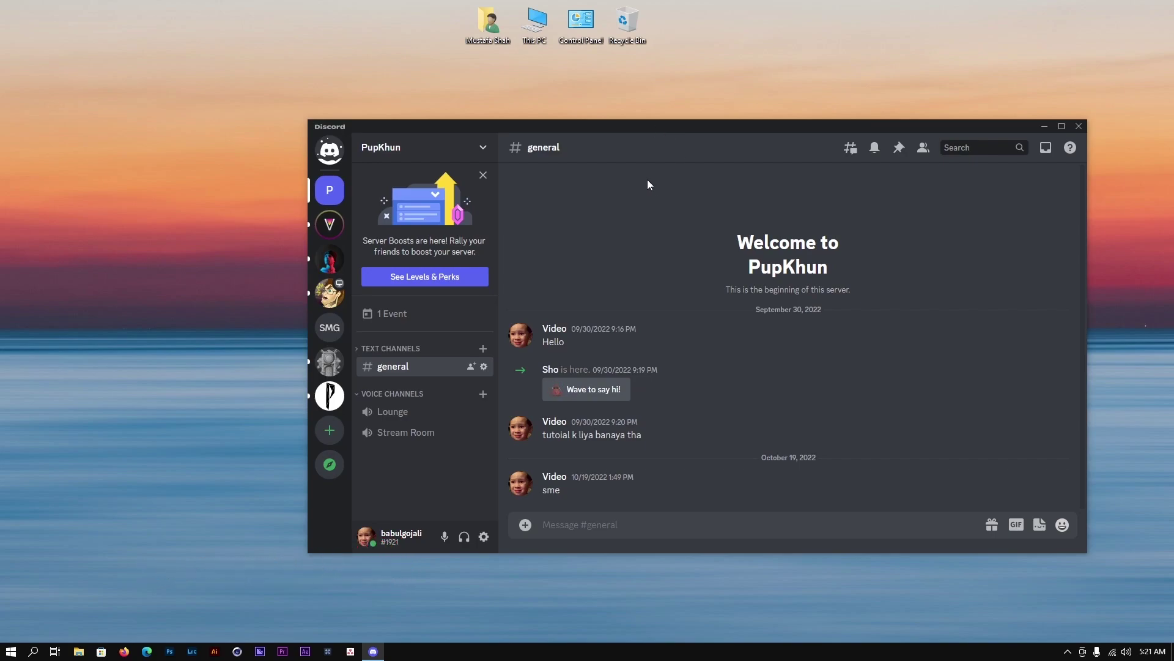
{"action": "left_click_drag", "start_coordinate": [662, 129], "coordinate": [537, 139]}
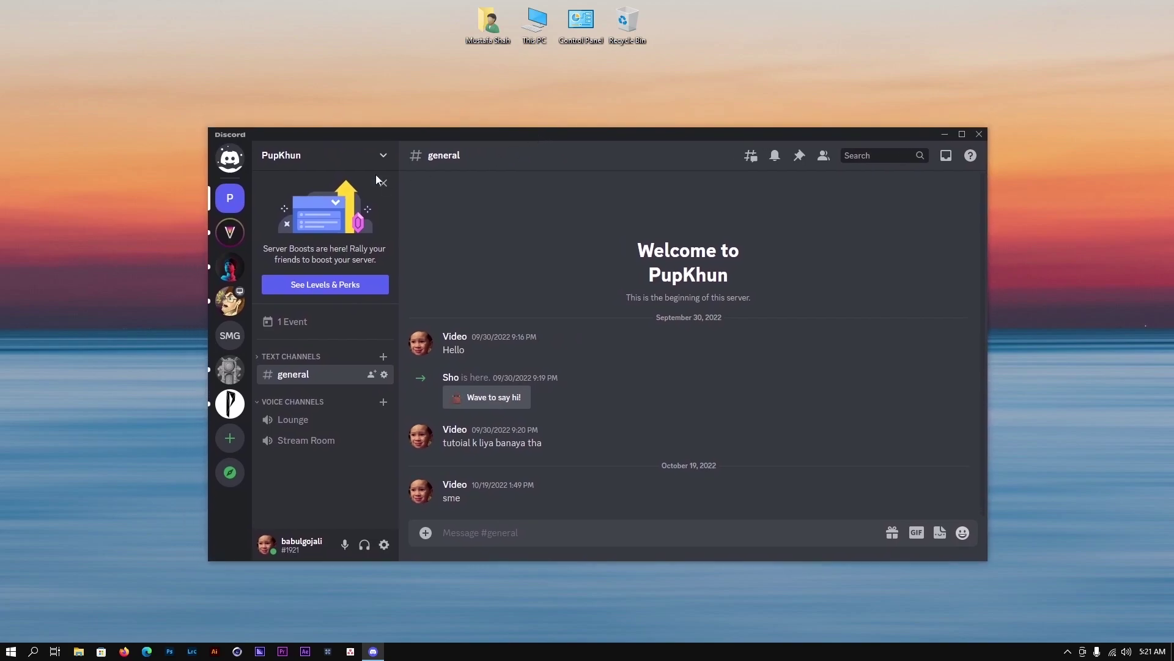
Step: Open the server settings of the PupKhun server and shift the window slightly
{"action": "left_click", "coordinate": [310, 160]}
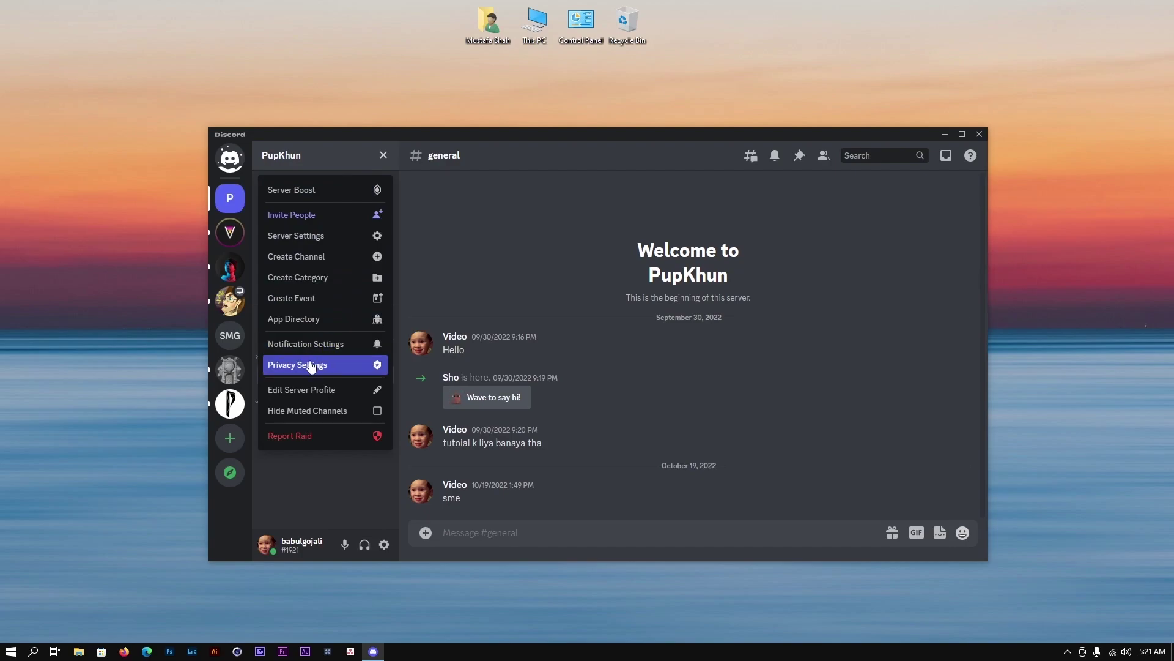
{"action": "left_click", "coordinate": [310, 244]}
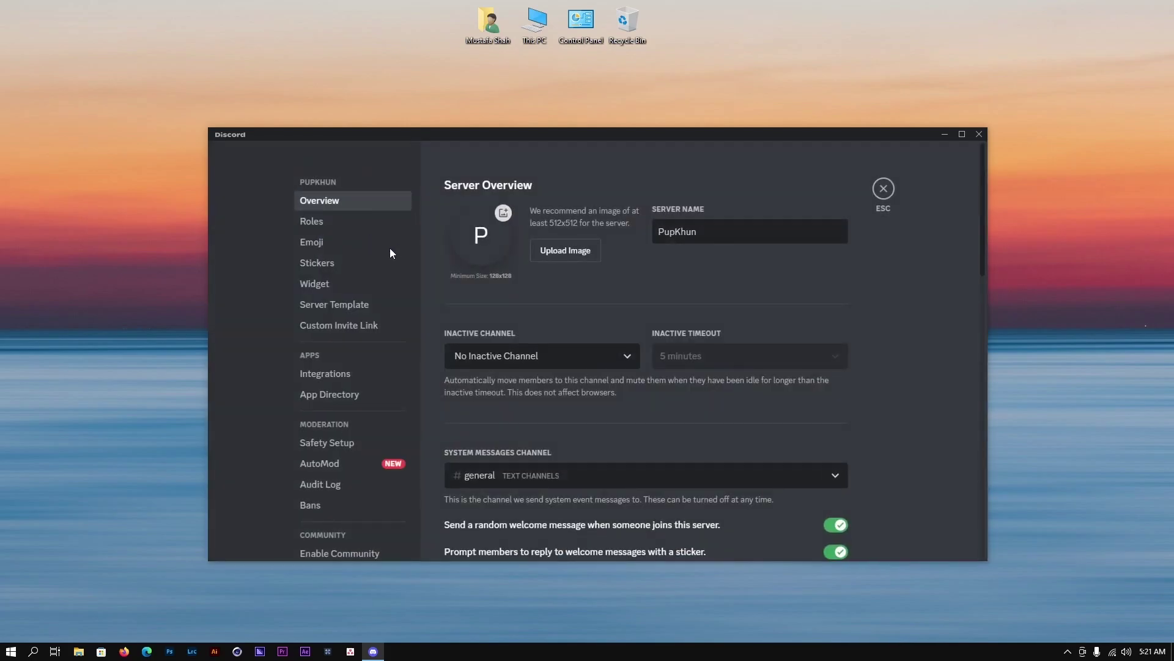
{"action": "mouse_move", "coordinate": [497, 137]}
{"action": "left_mouse_down"}
{"action": "mouse_move", "coordinate": [491, 20]}
{"action": "mouse_move", "coordinate": [515, 109]}
{"action": "mouse_move", "coordinate": [490, 126]}
{"action": "left_mouse_up"}
Step: Find the Enable Community page in the server settings and start the Community server setup
{"action": "scroll", "coordinate": [380, 324], "scroll_direction": "down", "scroll_amount": 2}
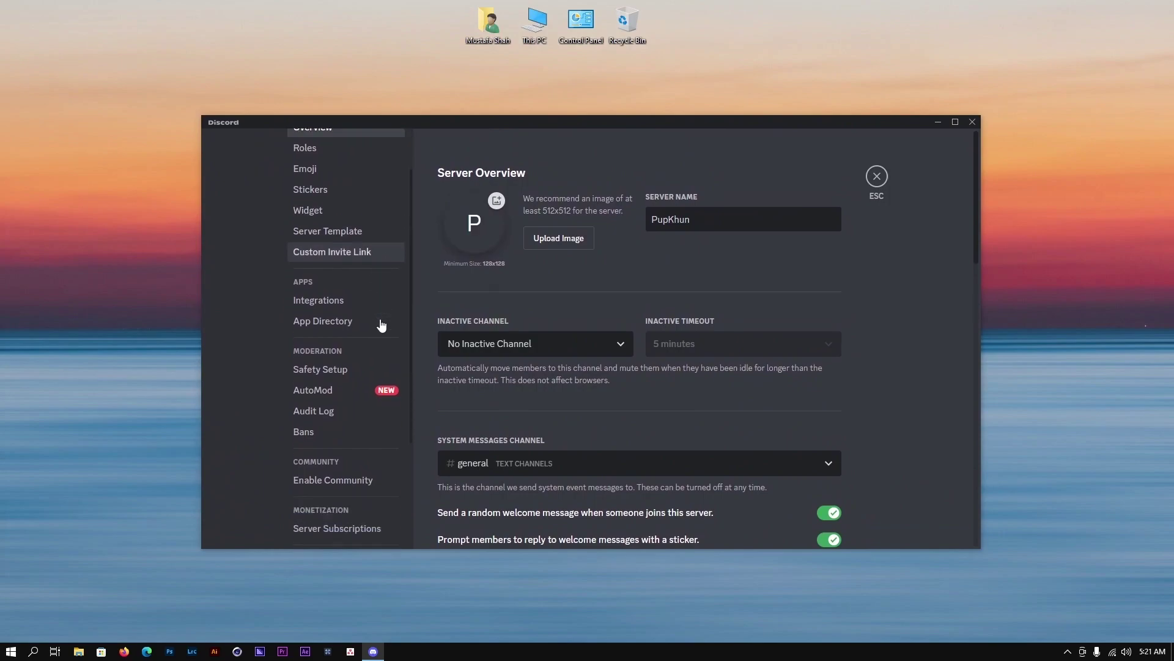
{"action": "scroll", "coordinate": [344, 225], "scroll_direction": "up", "scroll_amount": 1}
{"action": "scroll", "coordinate": [344, 225], "scroll_direction": "up", "scroll_amount": 1}
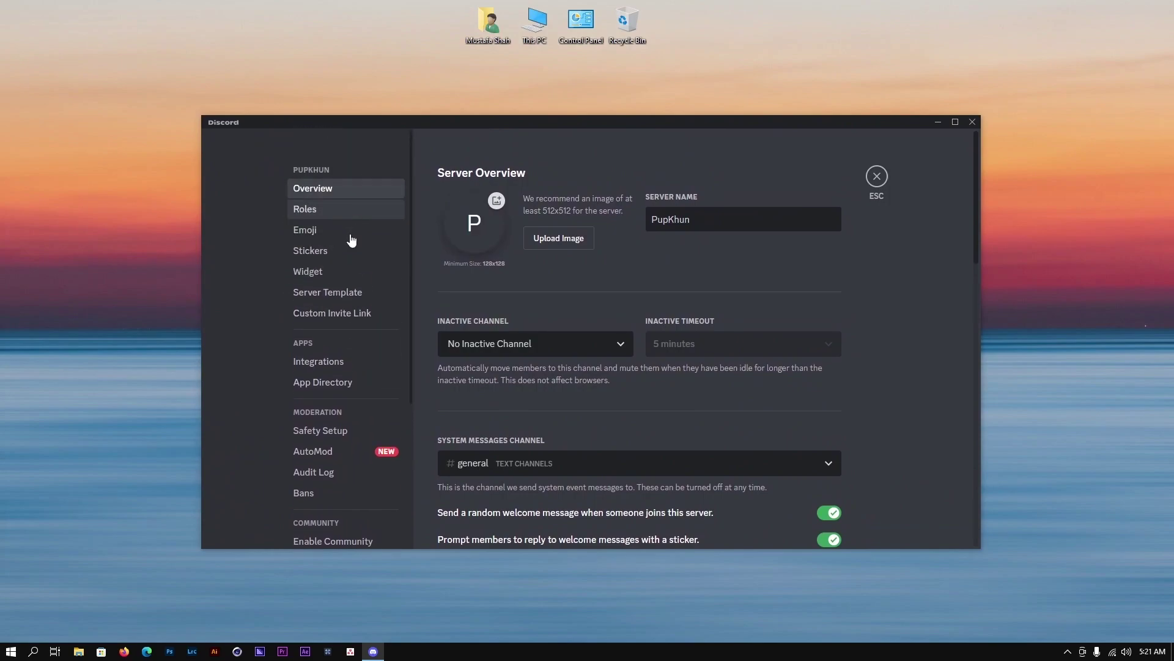
{"action": "scroll", "coordinate": [365, 297], "scroll_direction": "down", "scroll_amount": 5}
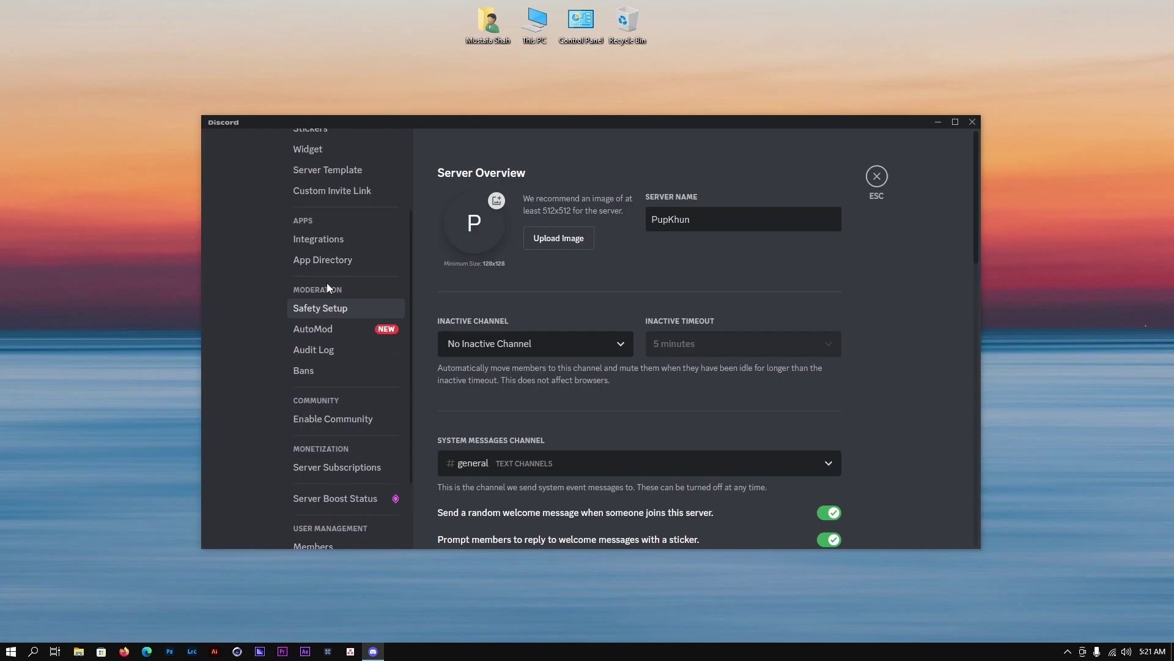
{"action": "scroll", "coordinate": [370, 275], "scroll_direction": "up", "scroll_amount": 5}
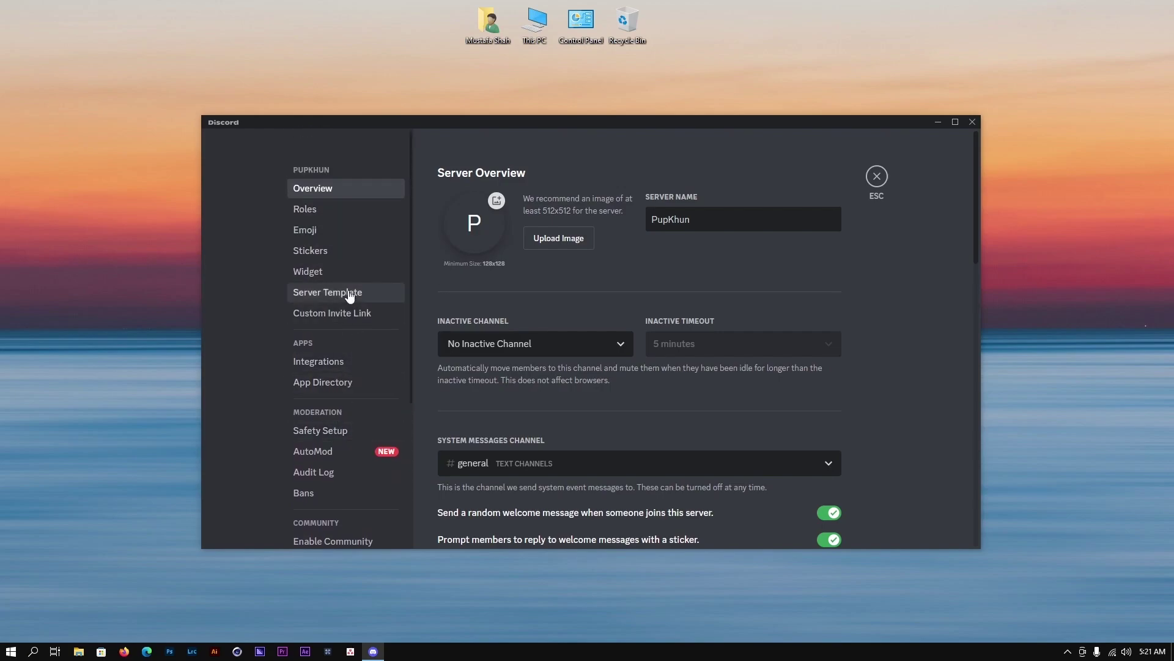
{"action": "scroll", "coordinate": [340, 338], "scroll_direction": "down", "scroll_amount": 5}
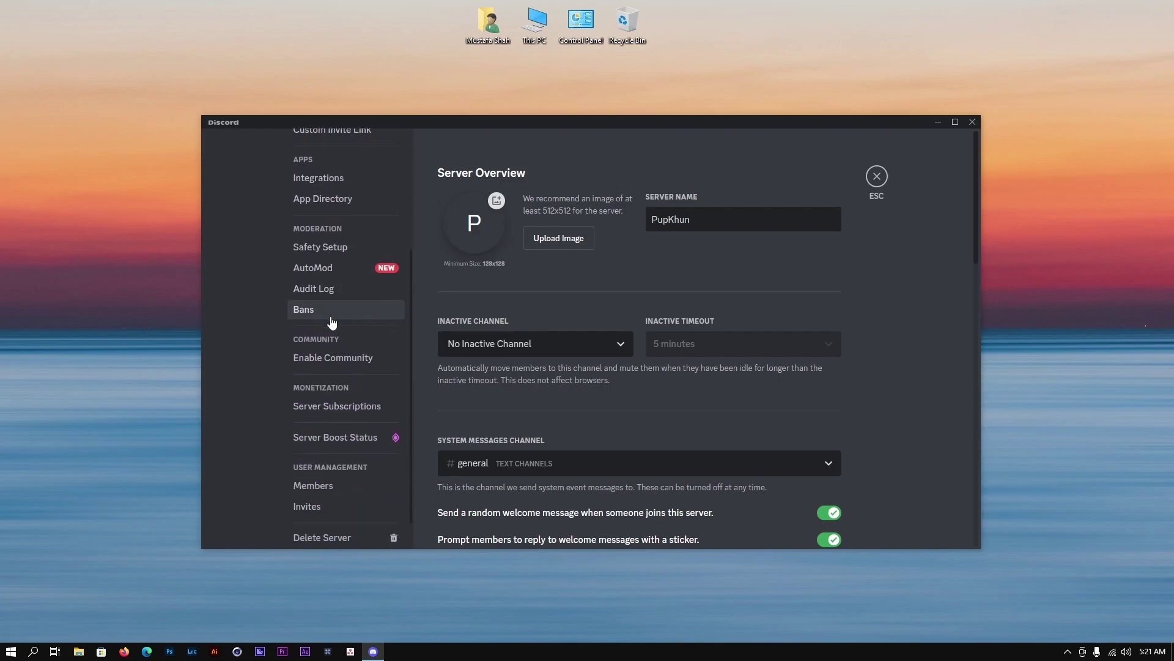
{"action": "left_click", "coordinate": [337, 360]}
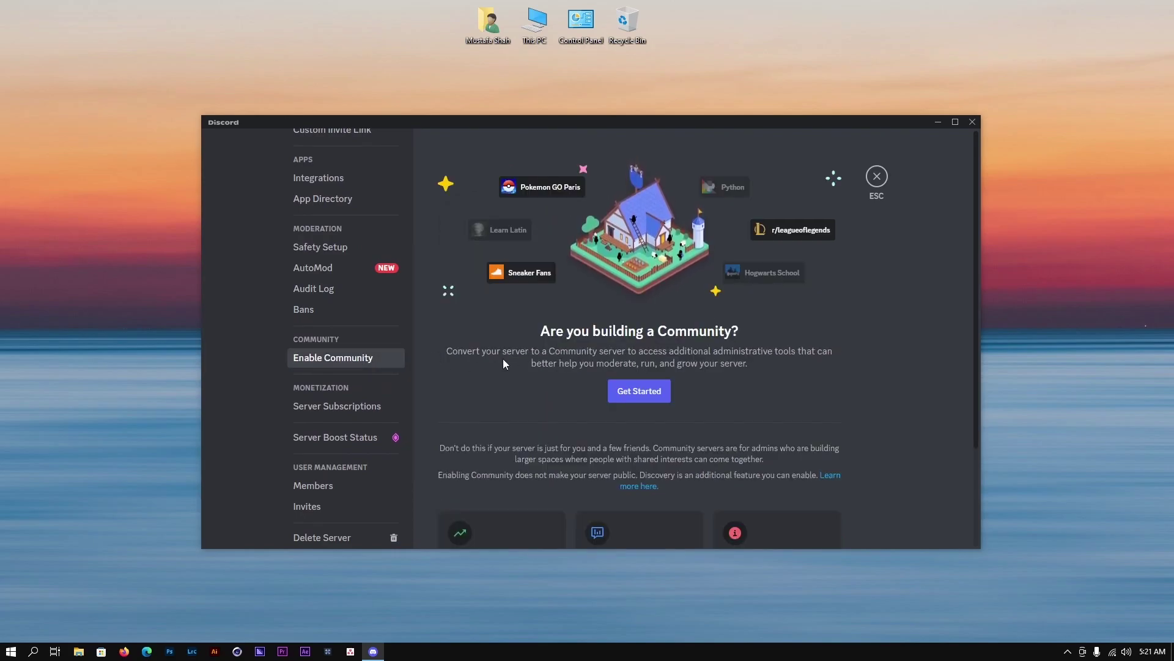
{"action": "left_click", "coordinate": [619, 389]}
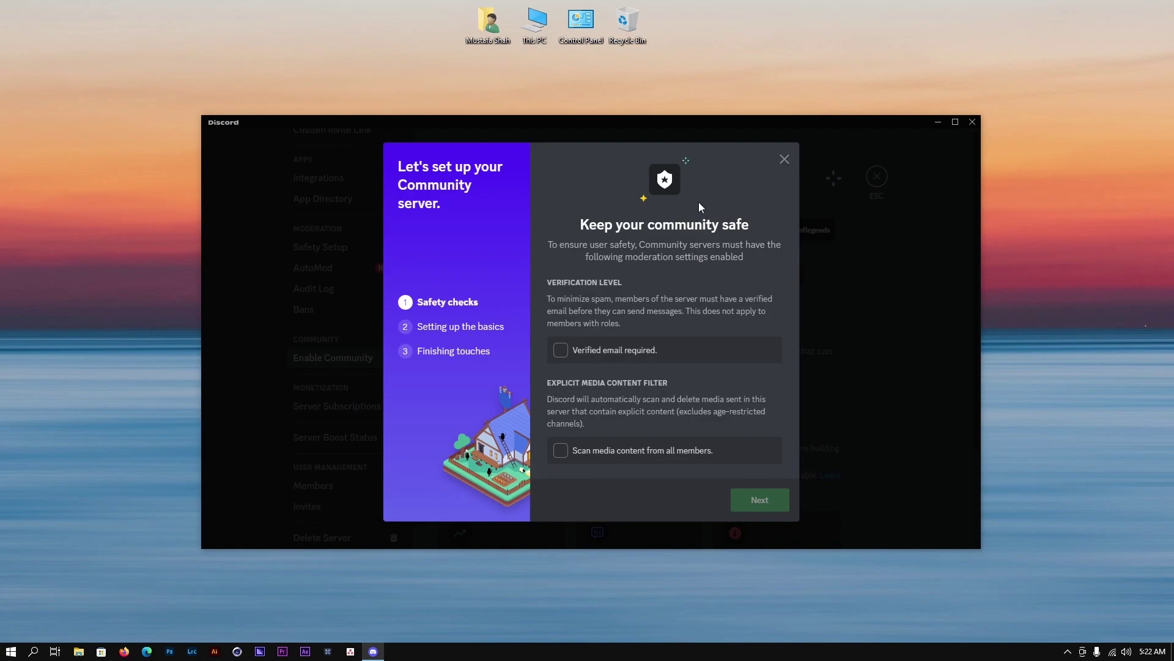
Step: Require a verified email, enable scanning of media content from all members, and continue to the channel basics
{"action": "left_click", "coordinate": [645, 356]}
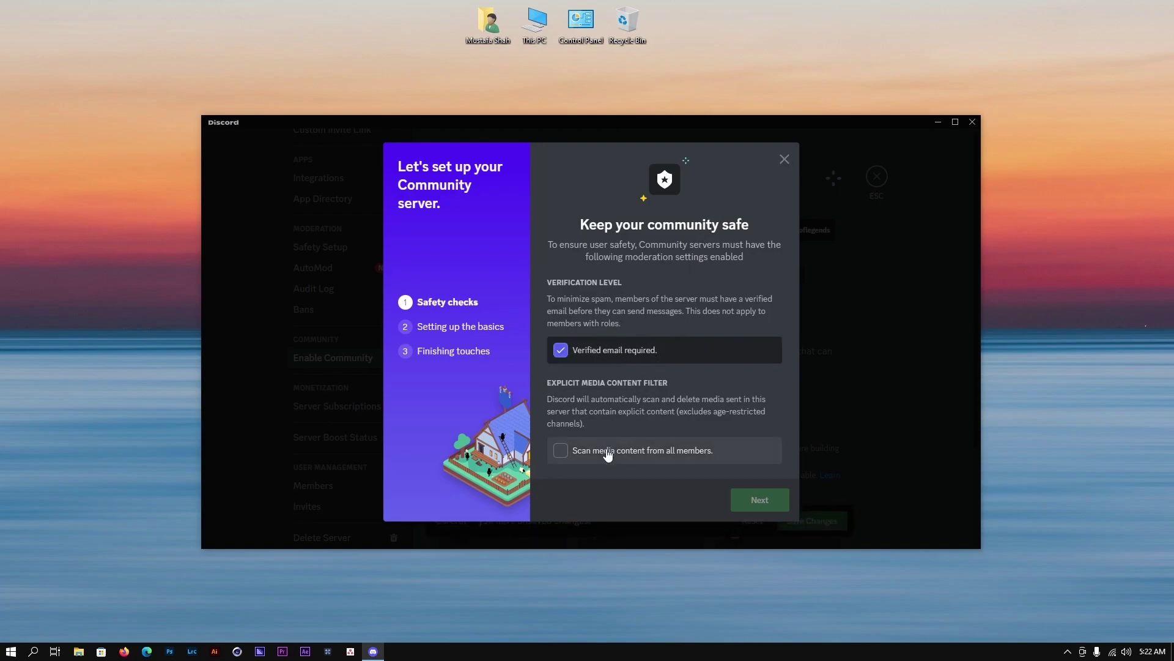
{"action": "left_click", "coordinate": [609, 452]}
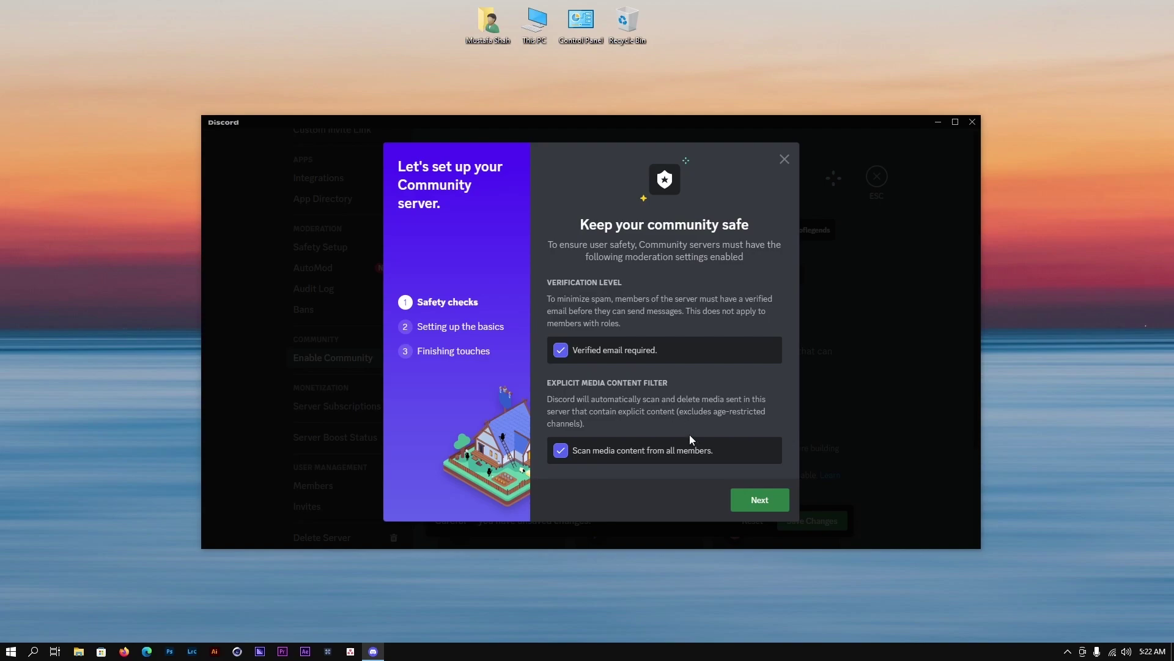
{"action": "left_click", "coordinate": [760, 503]}
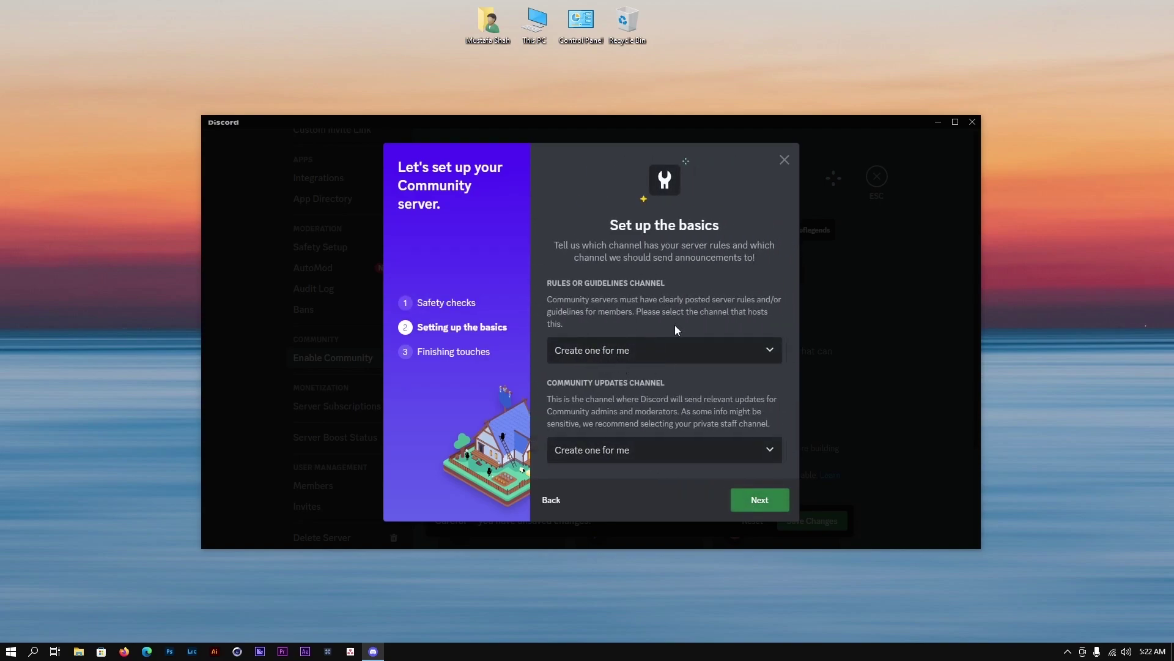
{"action": "left_click", "coordinate": [655, 346]}
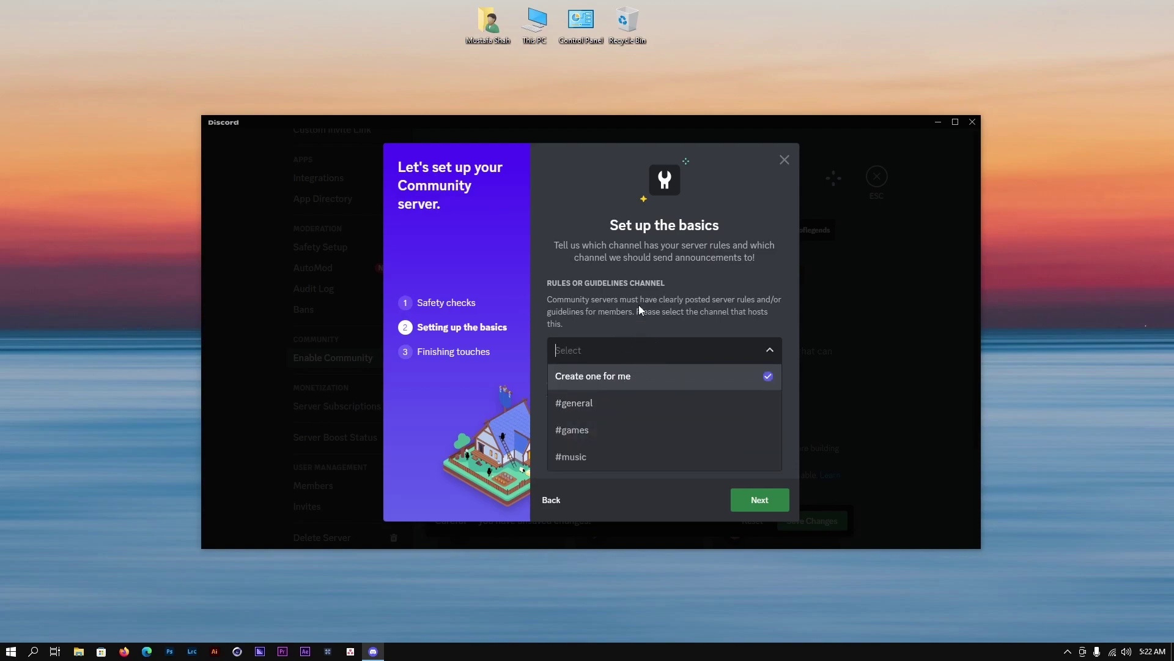
{"action": "left_click", "coordinate": [625, 315]}
{"action": "left_click", "coordinate": [639, 353]}
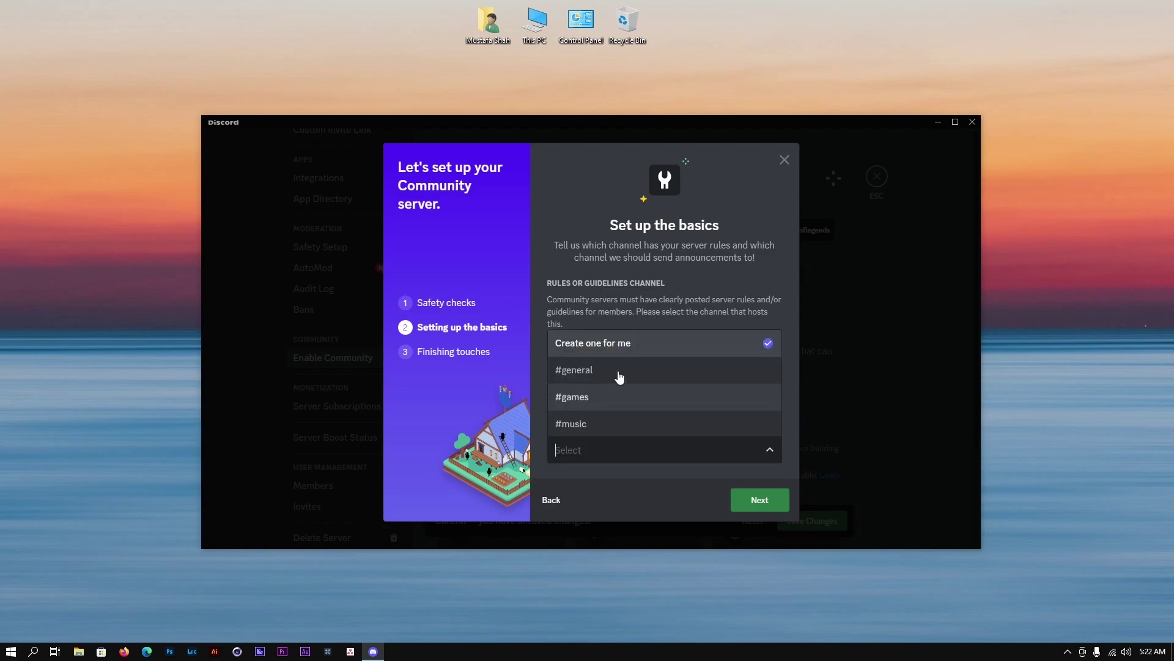
{"action": "left_click", "coordinate": [629, 366]}
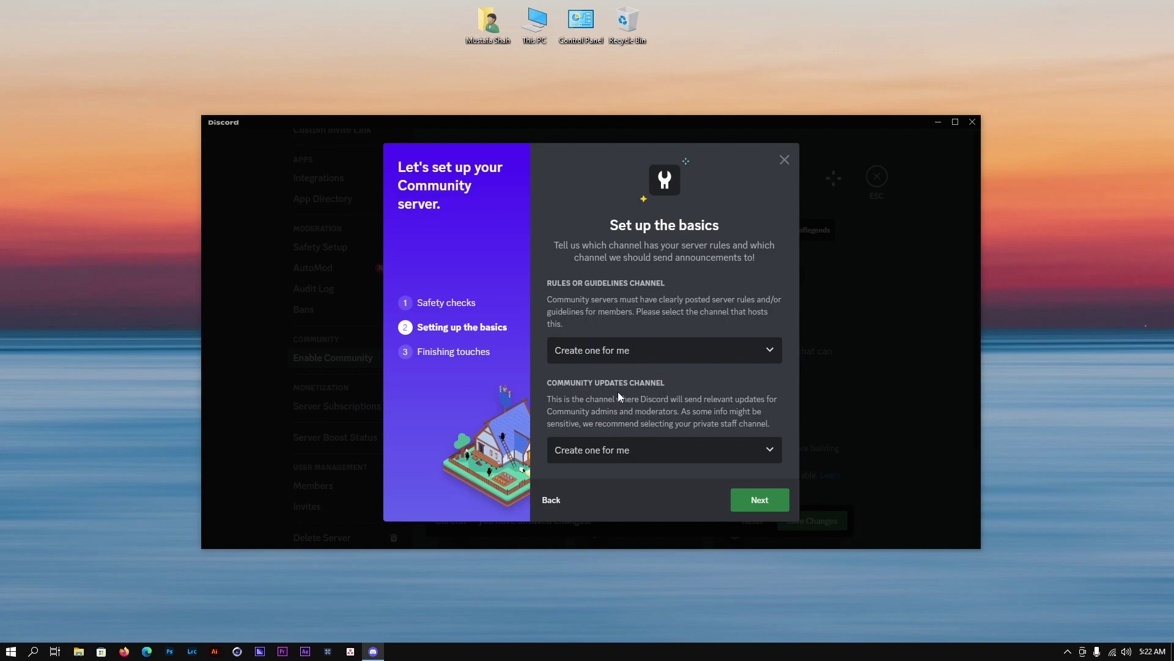
Step: Set the community updates channel to #music and the rules or guidelines channel to #general
{"action": "left_click", "coordinate": [647, 450]}
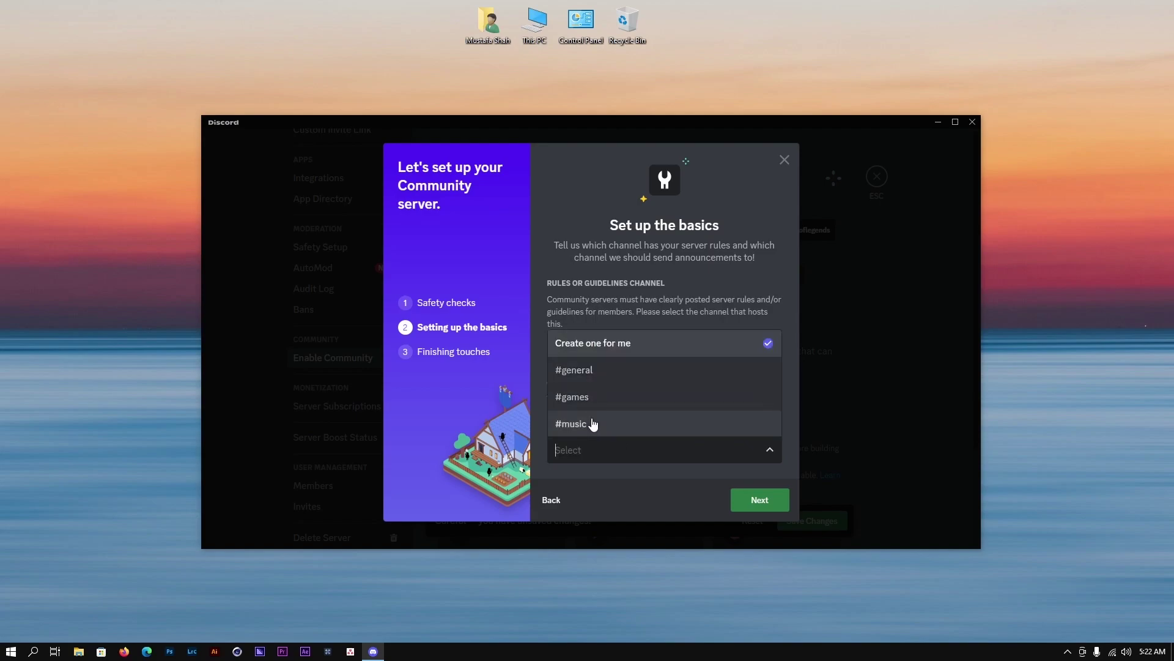
{"action": "left_click", "coordinate": [594, 423]}
{"action": "left_click", "coordinate": [611, 351]}
{"action": "left_click", "coordinate": [608, 401]}
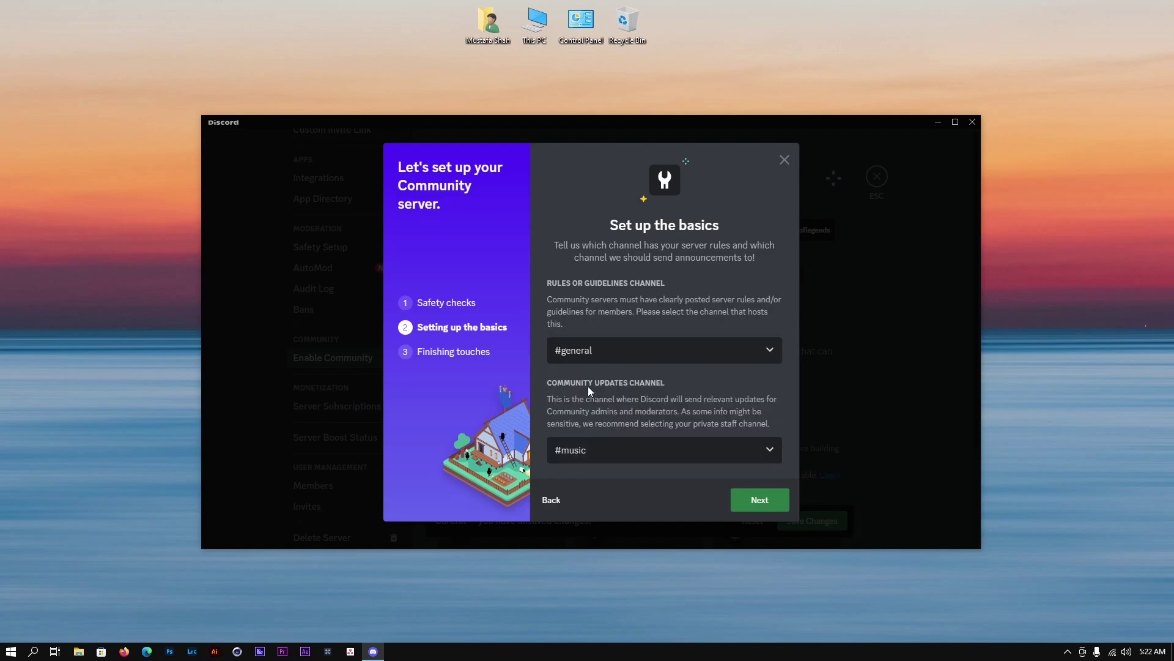
Step: Change the rules or guidelines channel to #games and continue to the finishing touches
{"action": "left_click", "coordinate": [648, 361]}
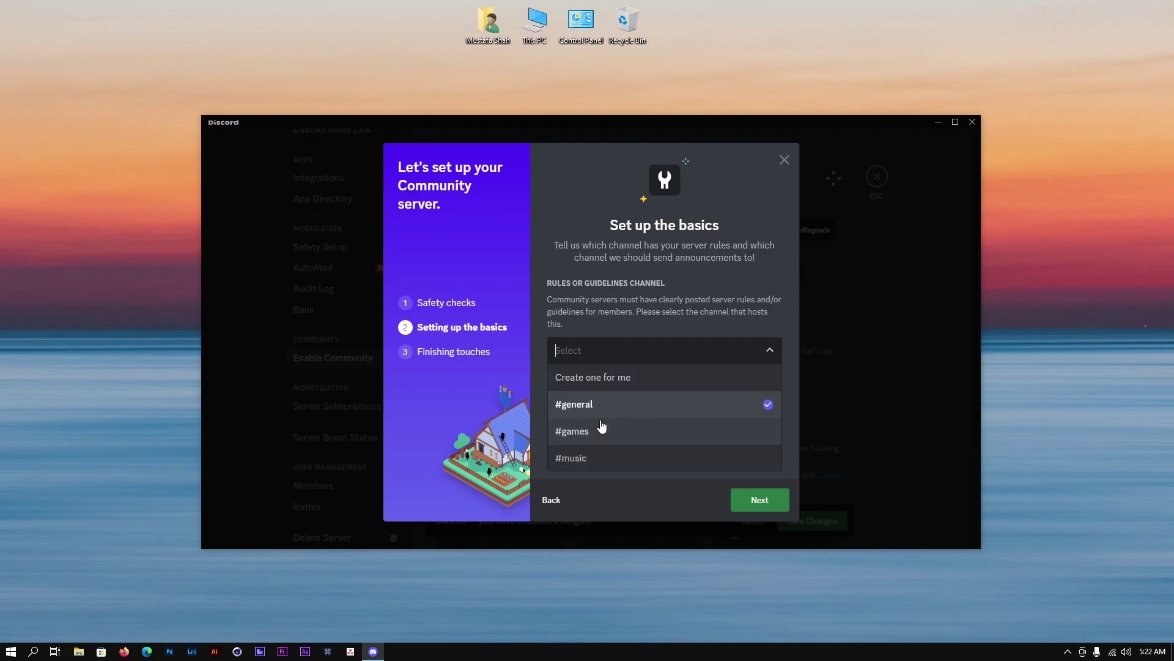
{"action": "left_click", "coordinate": [601, 426]}
{"action": "left_click", "coordinate": [734, 497]}
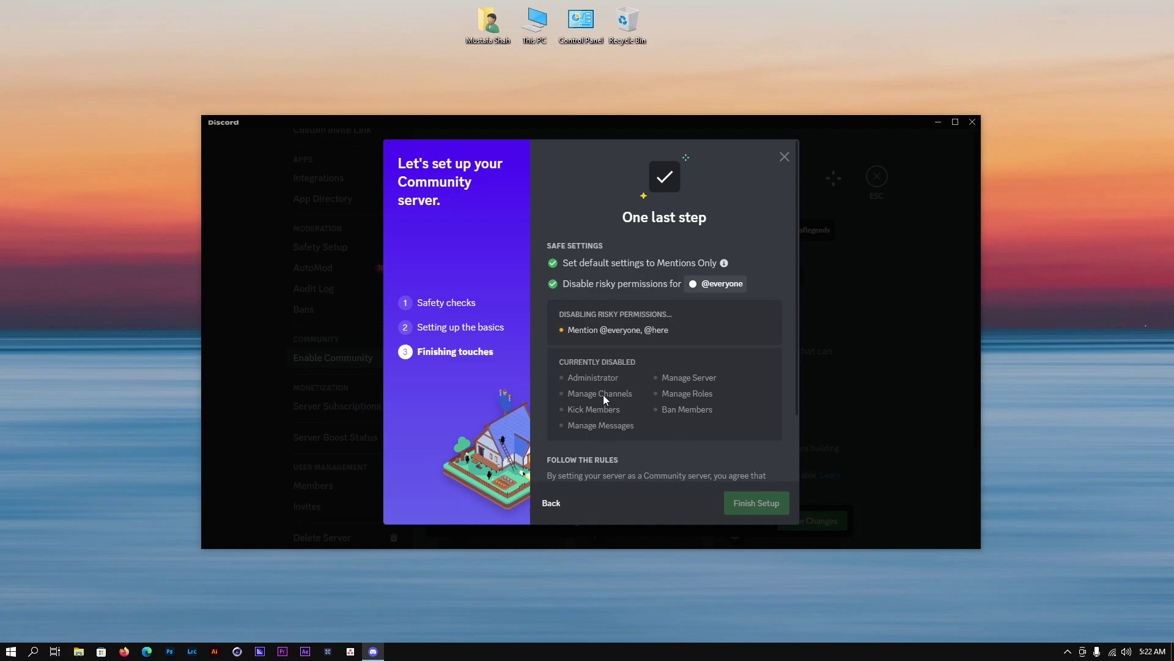
Step: Review the safe settings, agree to the Community Guidelines, and finish the Community setup
{"action": "scroll", "coordinate": [611, 342], "scroll_direction": "down", "scroll_amount": 2}
{"action": "scroll", "coordinate": [641, 326], "scroll_direction": "up", "scroll_amount": 2}
{"action": "scroll", "coordinate": [665, 335], "scroll_direction": "down", "scroll_amount": 2}
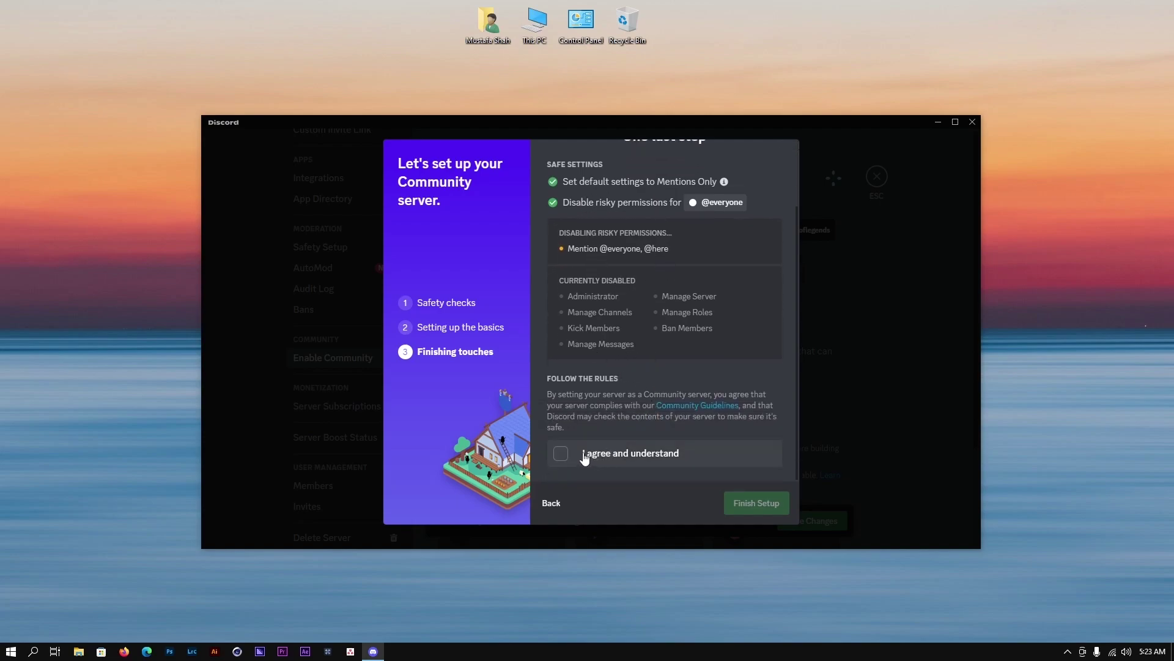
{"action": "left_click", "coordinate": [611, 460]}
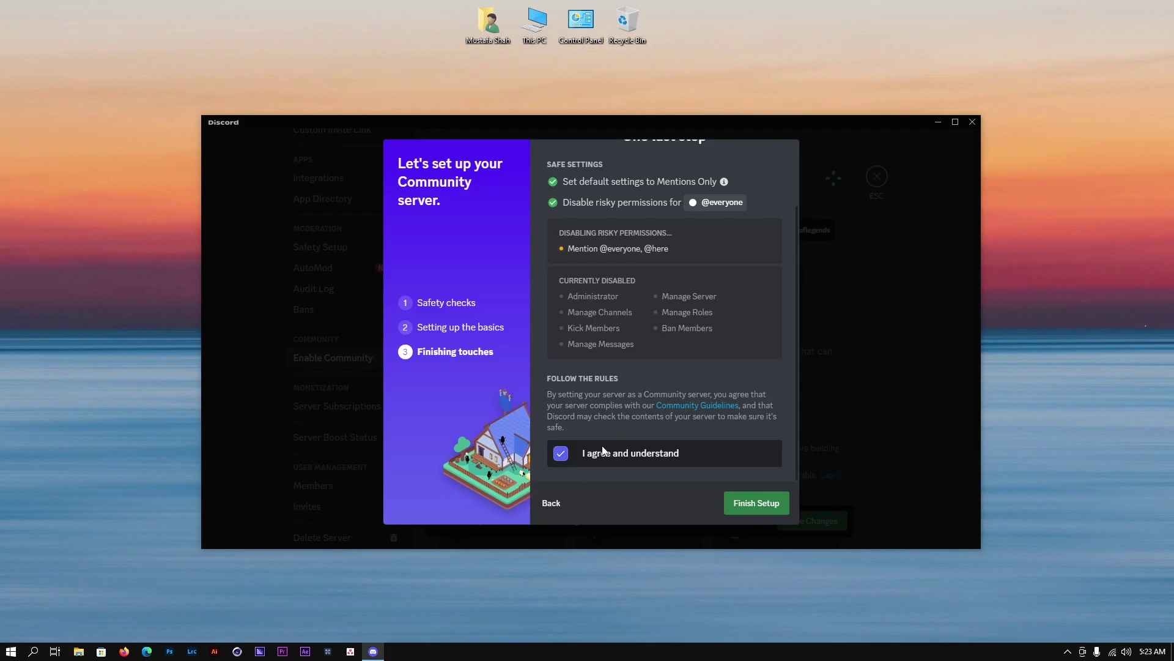
{"action": "left_click", "coordinate": [749, 504]}
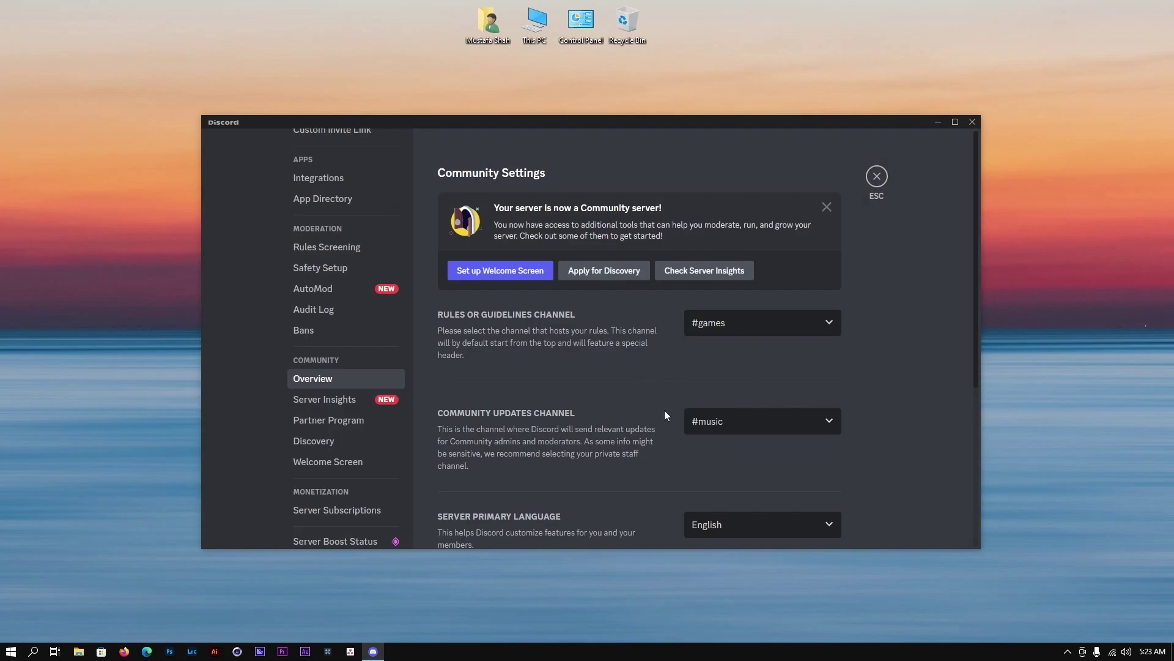
Step: Look through the Community overview, Server Insights, Partner Program, Discovery and Welcome Screen pages
{"action": "scroll", "coordinate": [637, 411], "scroll_direction": "down", "scroll_amount": 1}
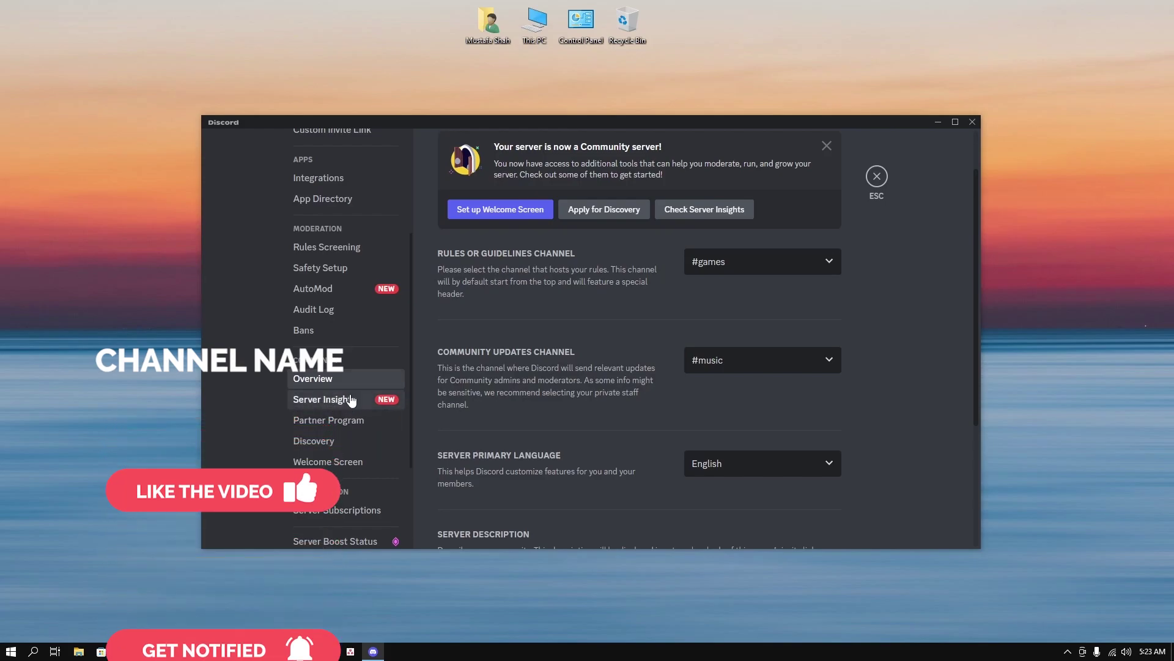
{"action": "left_click", "coordinate": [324, 398]}
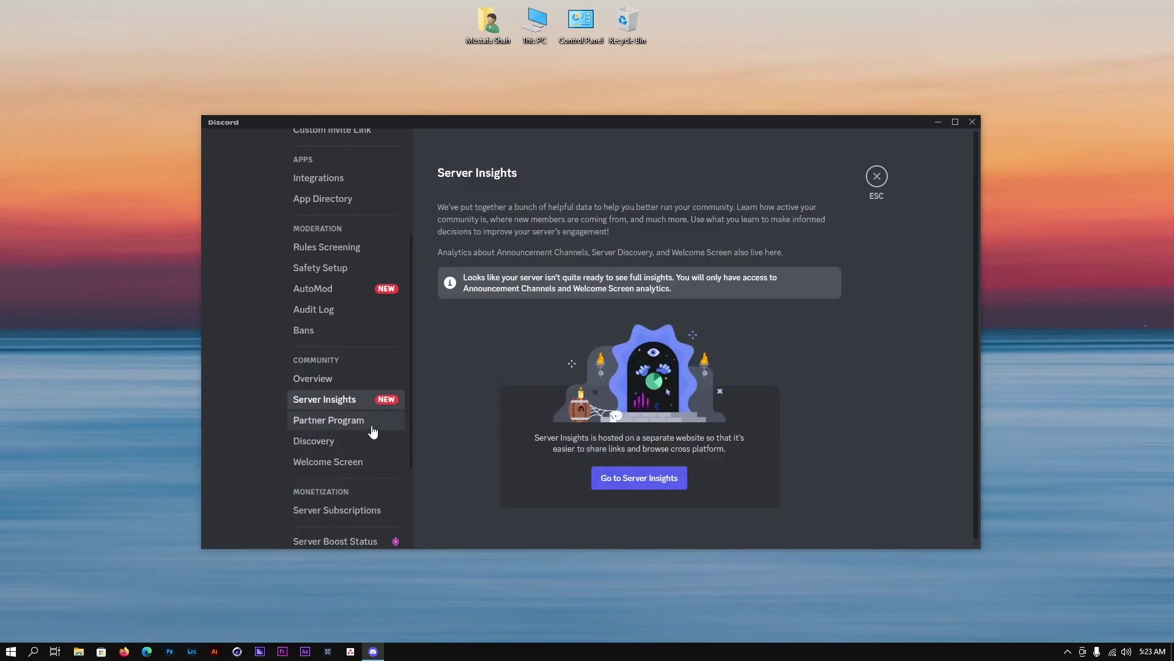
{"action": "left_click", "coordinate": [328, 422]}
{"action": "left_click", "coordinate": [356, 441]}
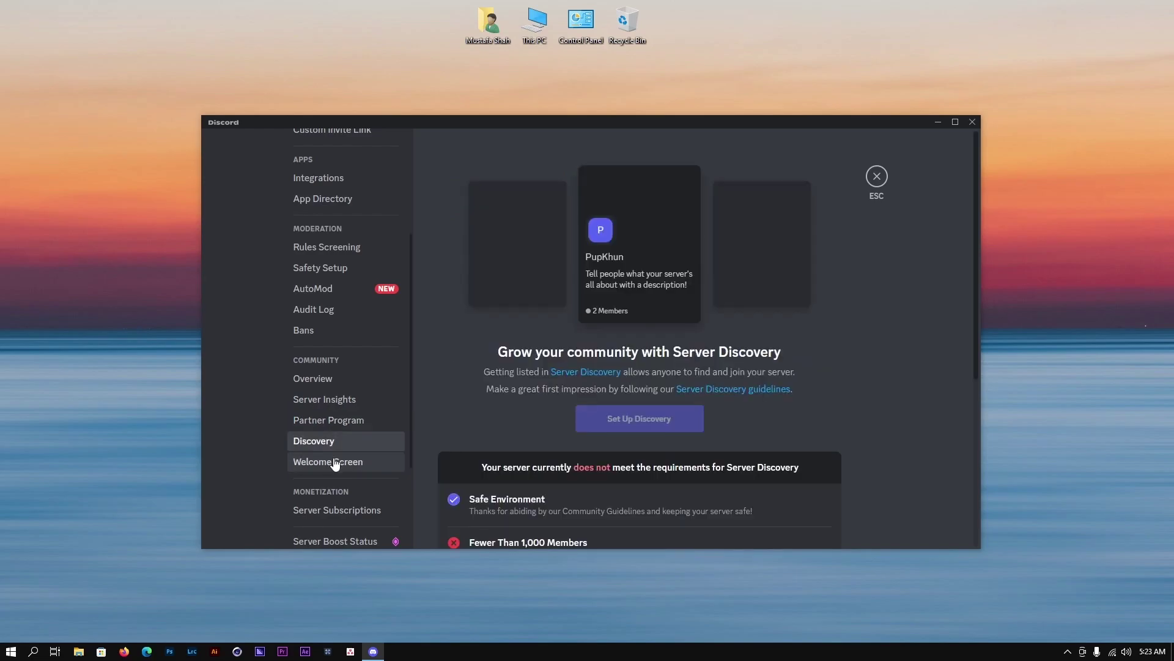
{"action": "left_click", "coordinate": [312, 462]}
{"action": "scroll", "coordinate": [553, 423], "scroll_direction": "down", "scroll_amount": 4}
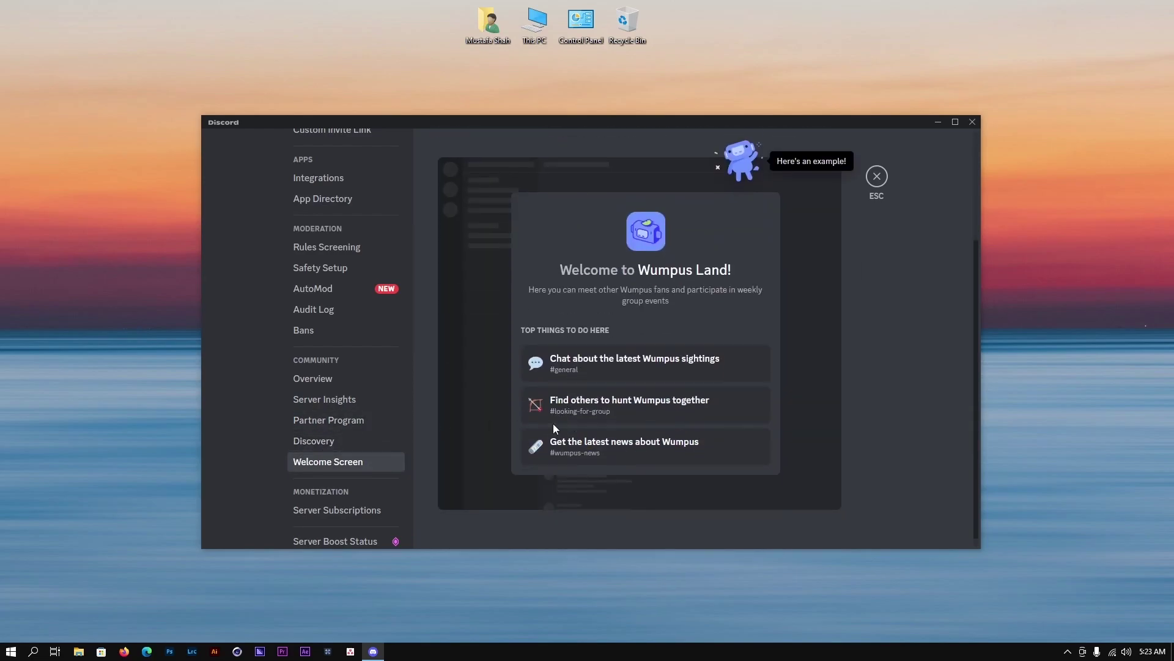
{"action": "scroll", "coordinate": [485, 442], "scroll_direction": "up", "scroll_amount": 2}
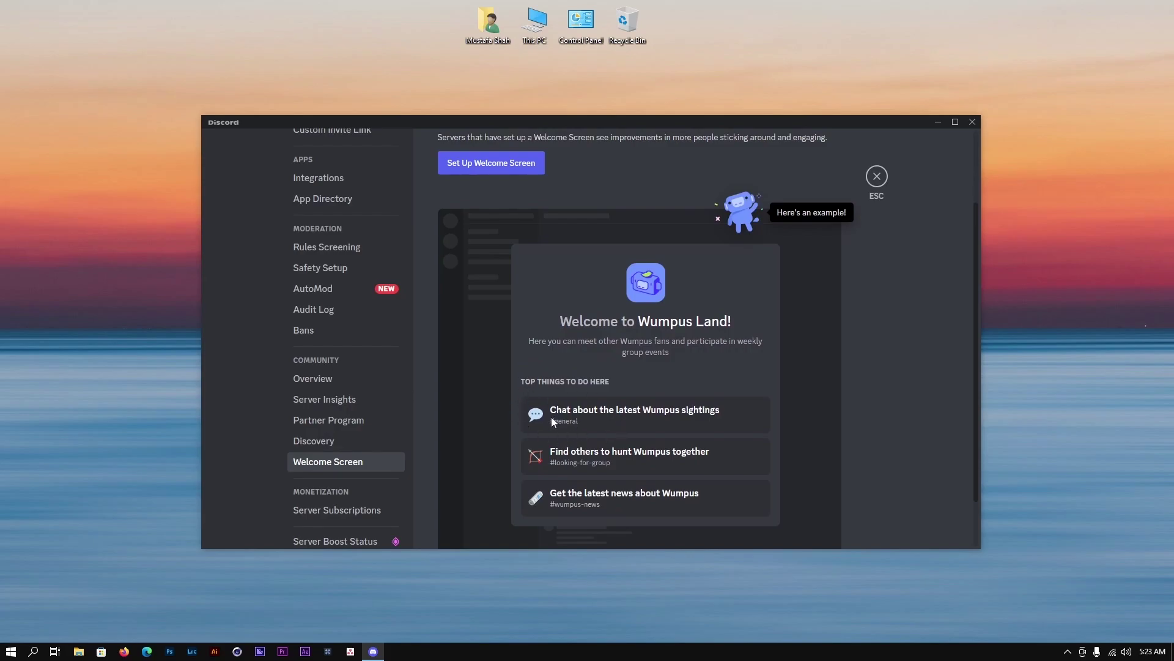
Step: Return to the Community overview and exit the server settings to the server's channels
{"action": "left_click", "coordinate": [355, 385]}
{"action": "scroll", "coordinate": [574, 392], "scroll_direction": "down", "scroll_amount": 2}
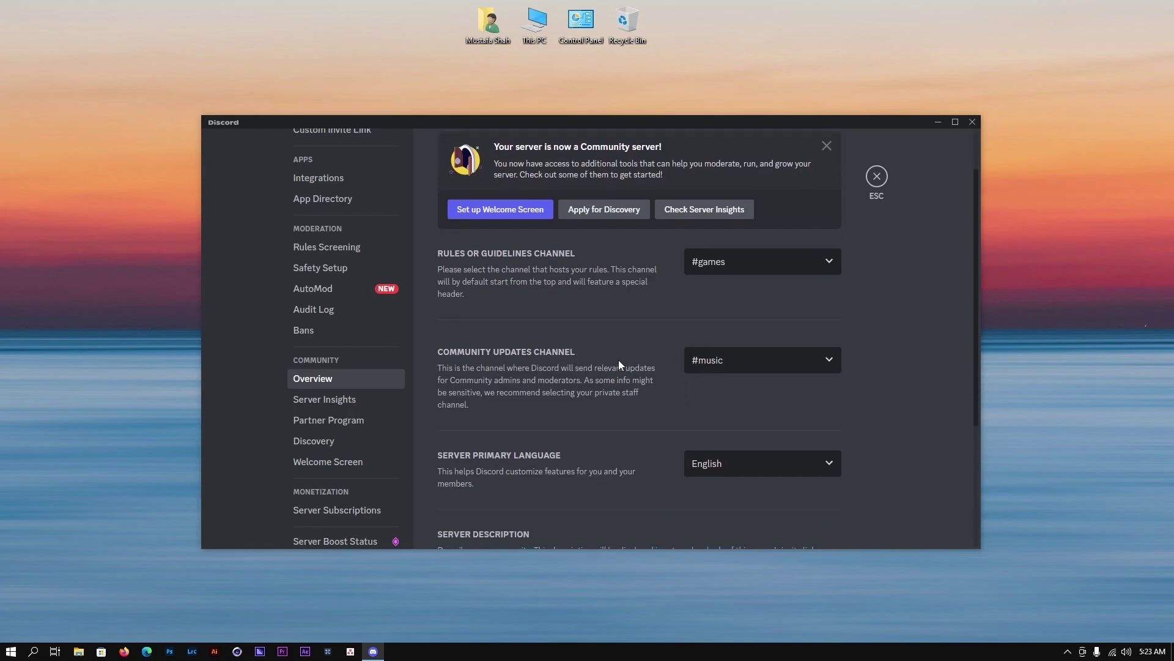
{"action": "left_click", "coordinate": [874, 184]}
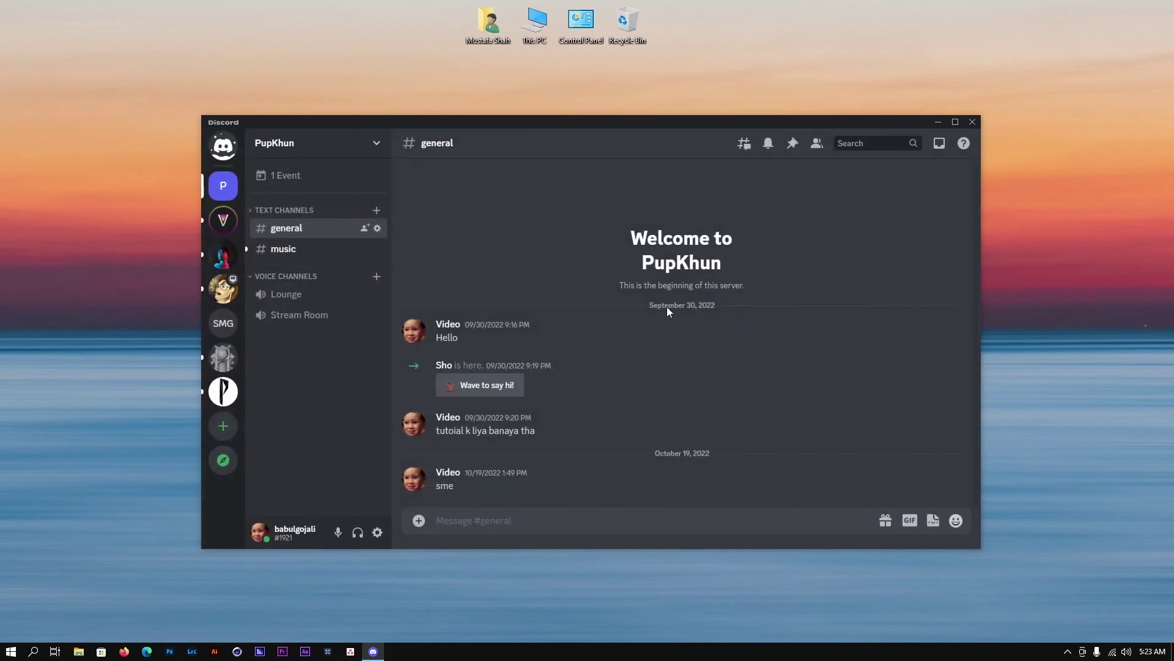
Step: Restart Discord from its background process
{"action": "left_click_drag", "start_coordinate": [571, 122], "coordinate": [606, 103]}
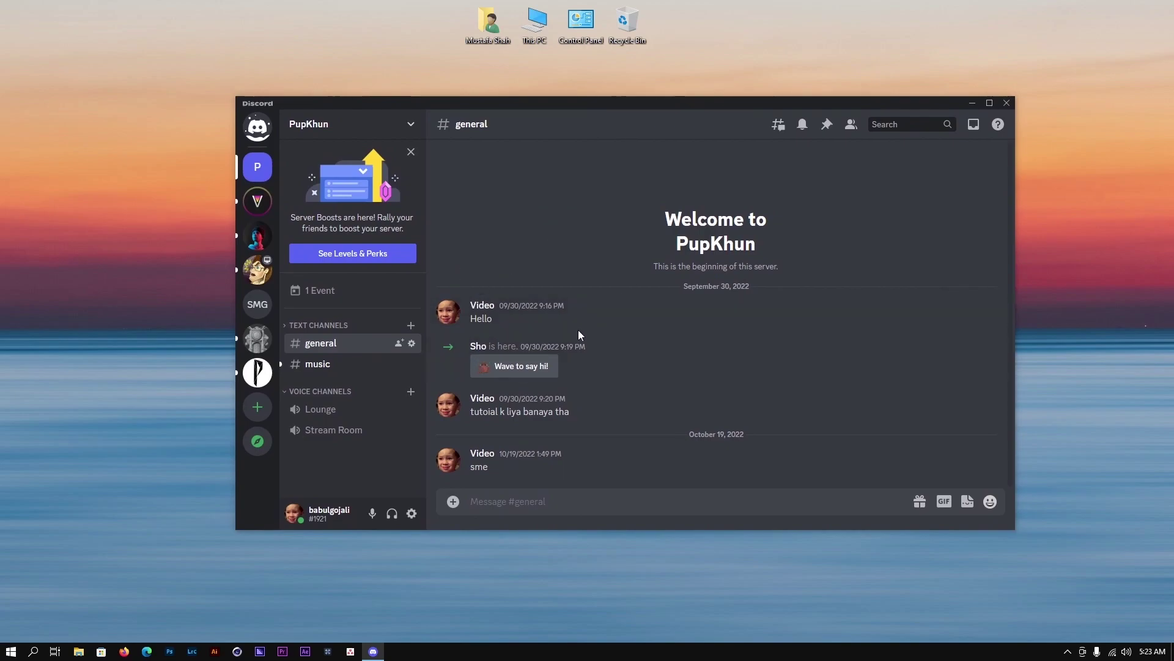
{"action": "mouse_move", "coordinate": [575, 317]}
{"action": "left_click", "coordinate": [1067, 651]}
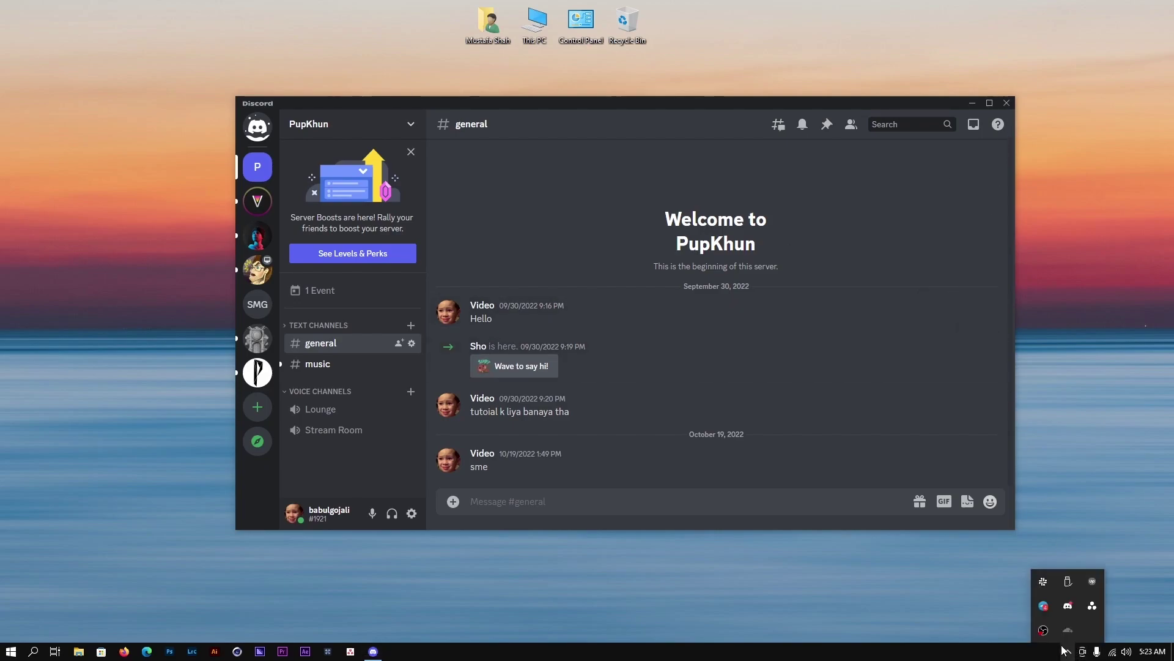
{"action": "right_click", "coordinate": [1068, 604]}
{"action": "left_click", "coordinate": [1048, 540]}
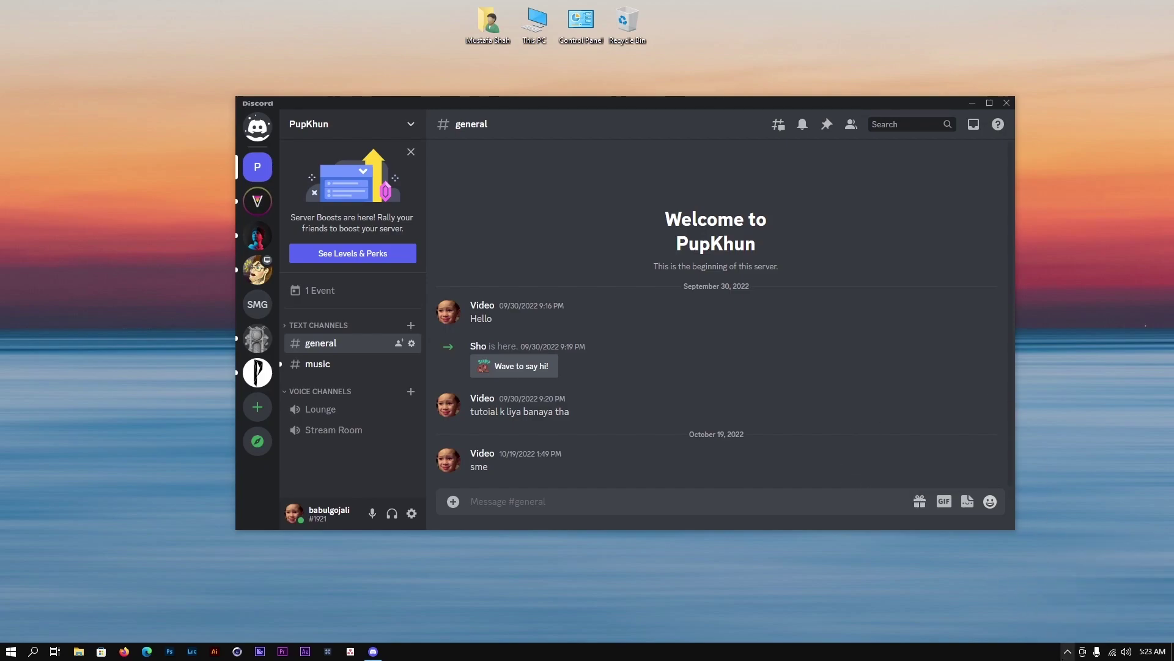
{"action": "left_click", "coordinate": [1067, 650]}
{"action": "left_click", "coordinate": [891, 417]}
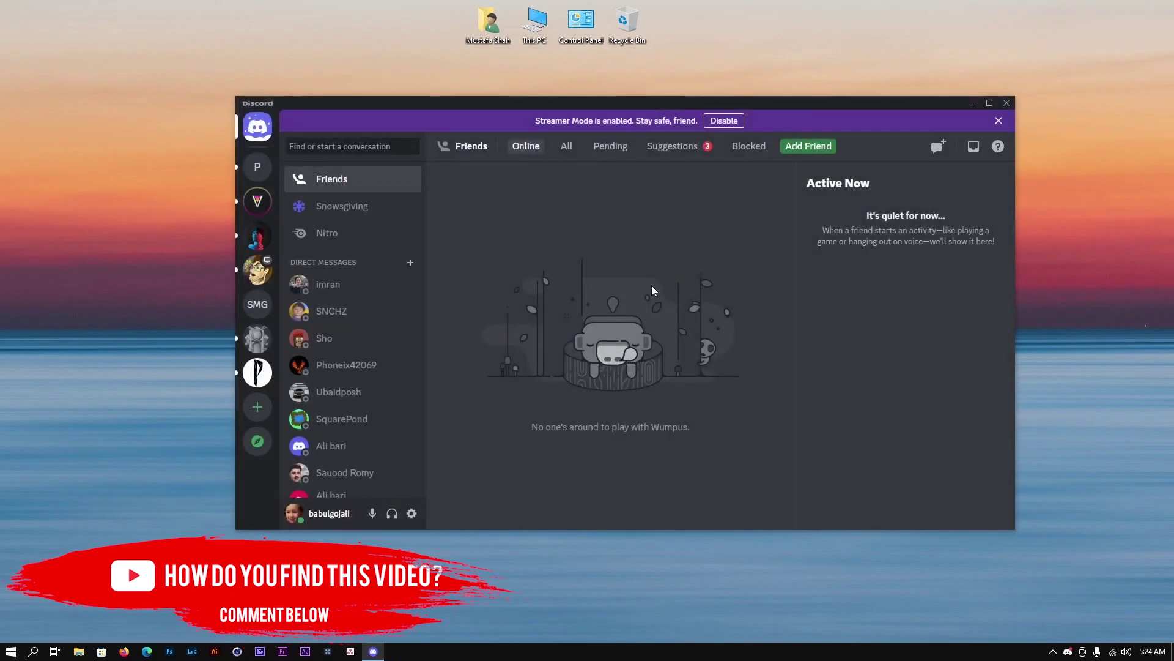
Step: Disable Streamer Mode and open the #music channel of the PupKhun server
{"action": "left_click", "coordinate": [724, 122]}
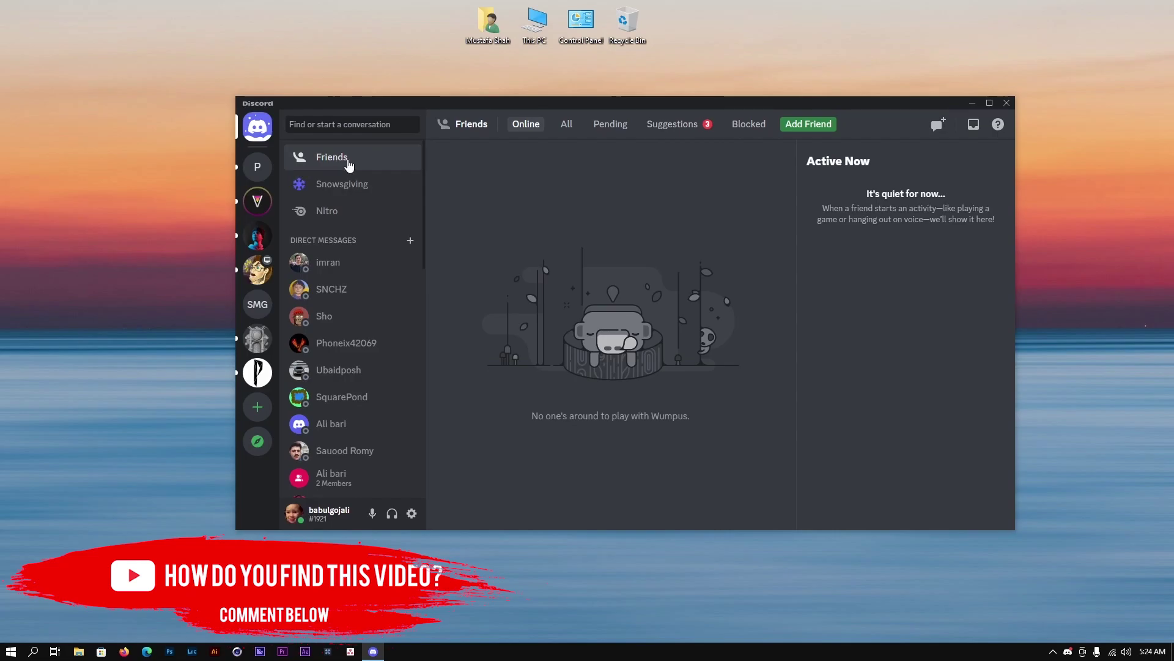
{"action": "left_click", "coordinate": [258, 166]}
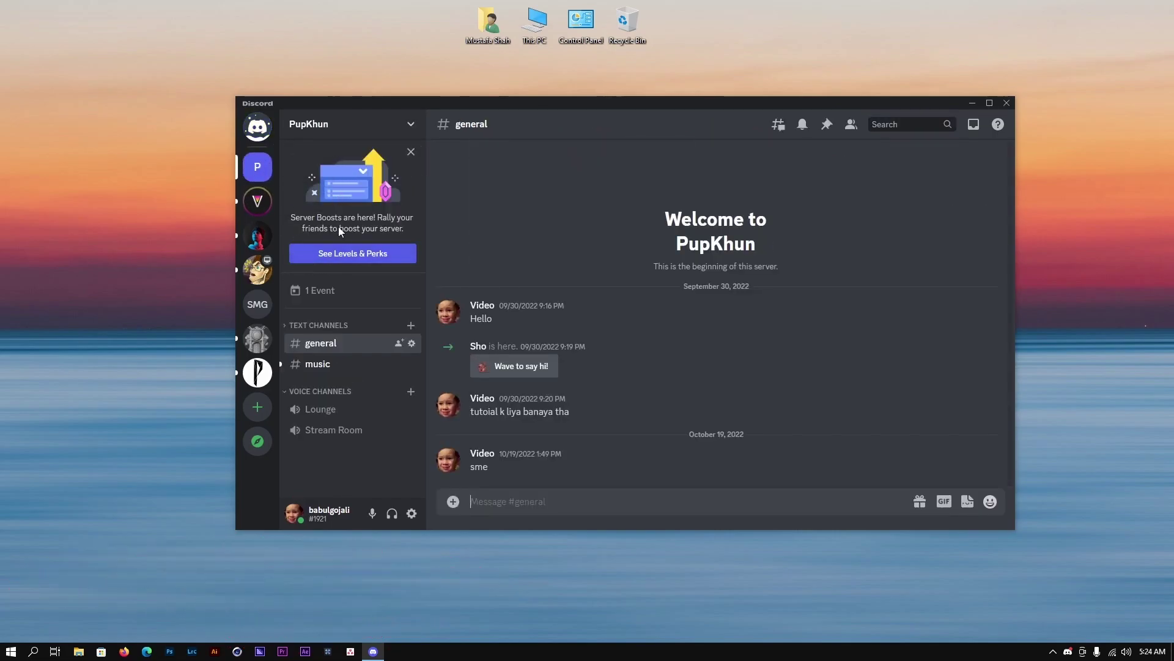
{"action": "left_click", "coordinate": [342, 370]}
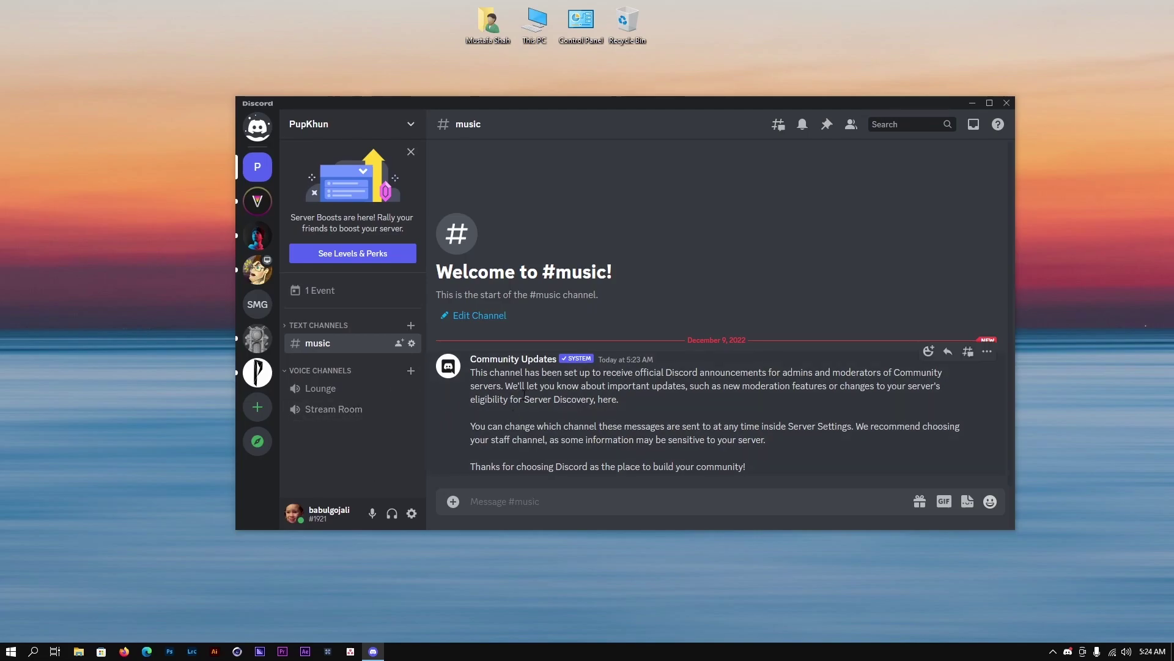
Step: Open the PupKhun server settings and look through the Community overview down to the server description and Disable Community options
{"action": "left_click", "coordinate": [374, 127]}
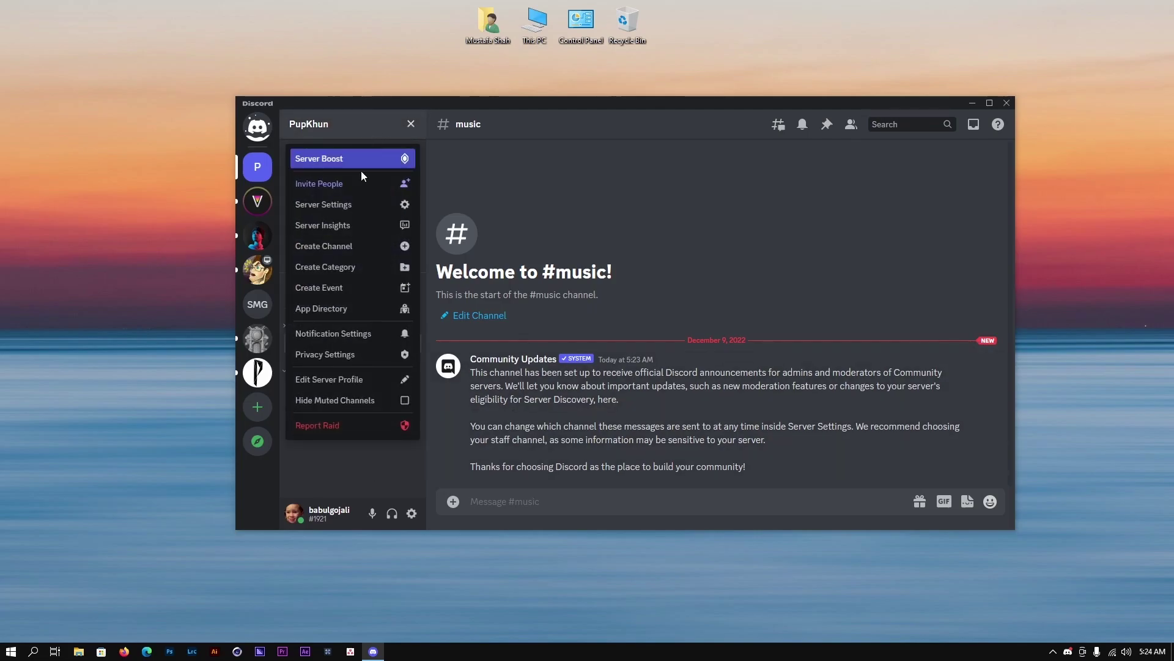
{"action": "left_click", "coordinate": [341, 211]}
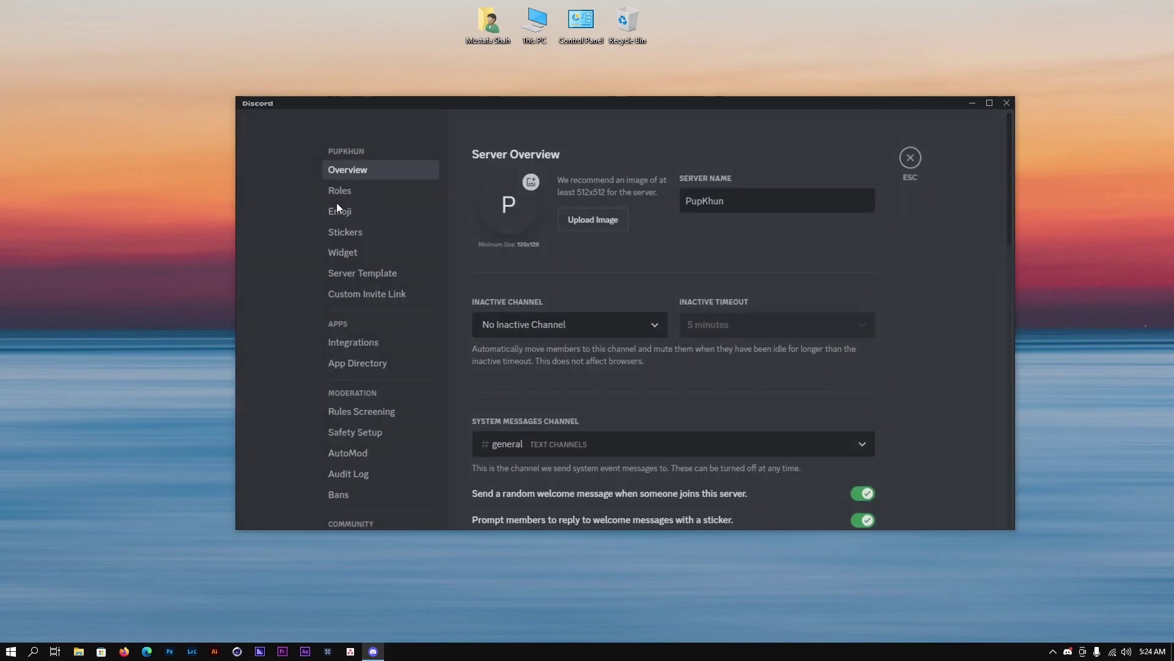
{"action": "scroll", "coordinate": [375, 233], "scroll_direction": "down", "scroll_amount": 5}
{"action": "scroll", "coordinate": [391, 360], "scroll_direction": "down", "scroll_amount": 1}
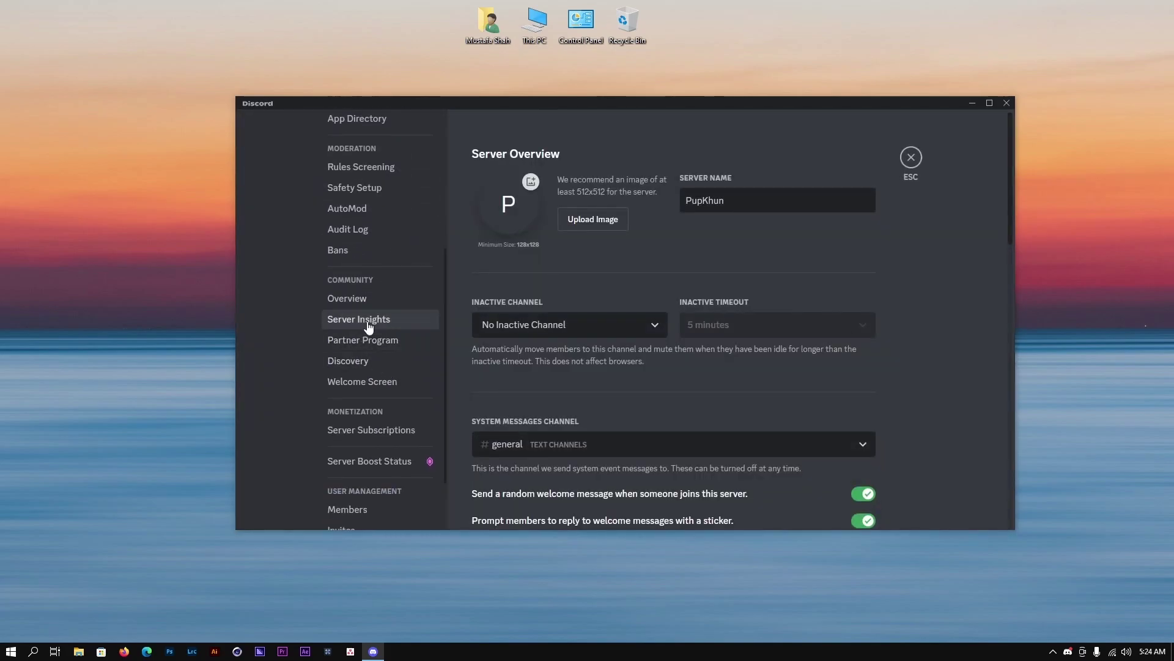
{"action": "left_click", "coordinate": [370, 301]}
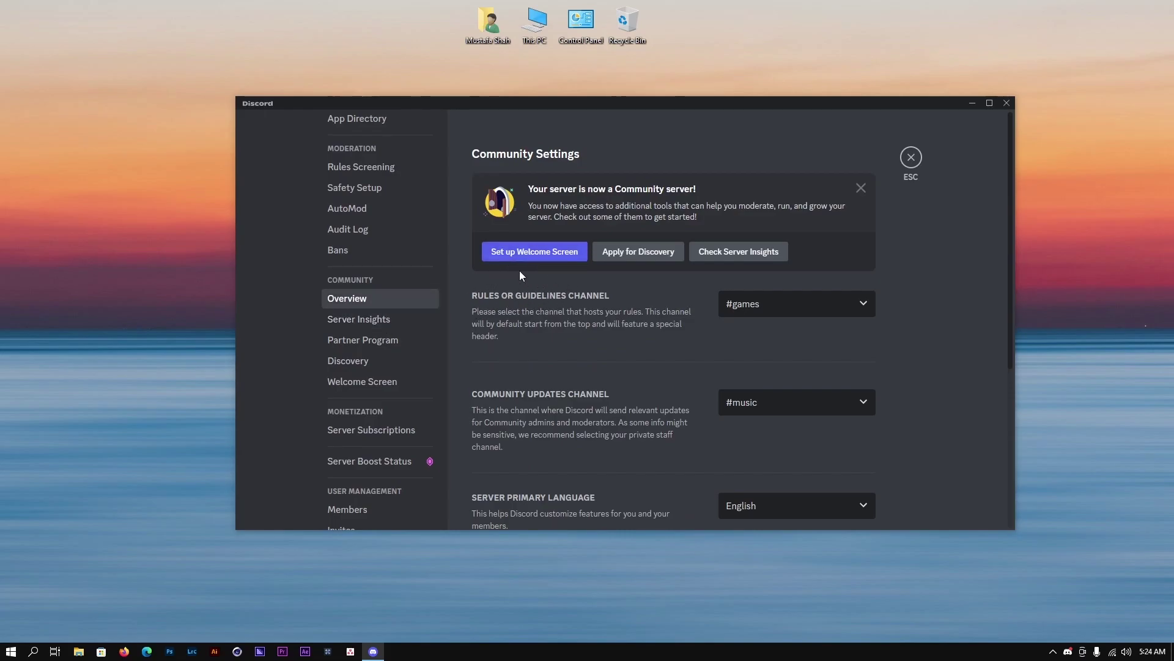
{"action": "scroll", "coordinate": [644, 312], "scroll_direction": "down", "scroll_amount": 2}
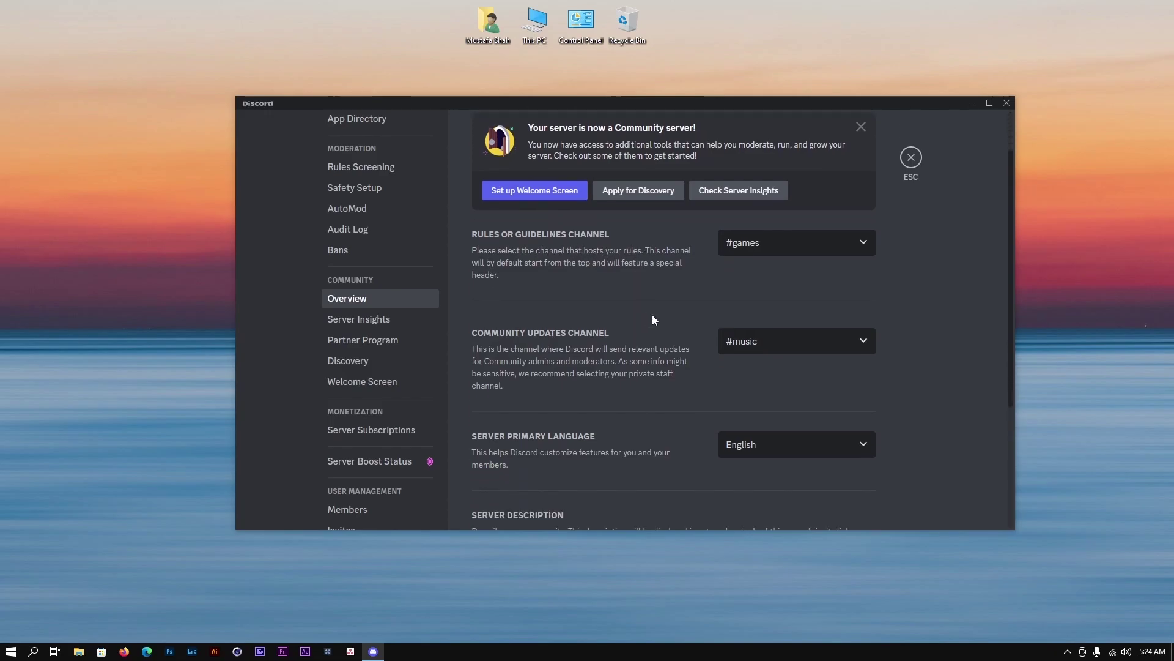
{"action": "scroll", "coordinate": [558, 350], "scroll_direction": "down", "scroll_amount": 2}
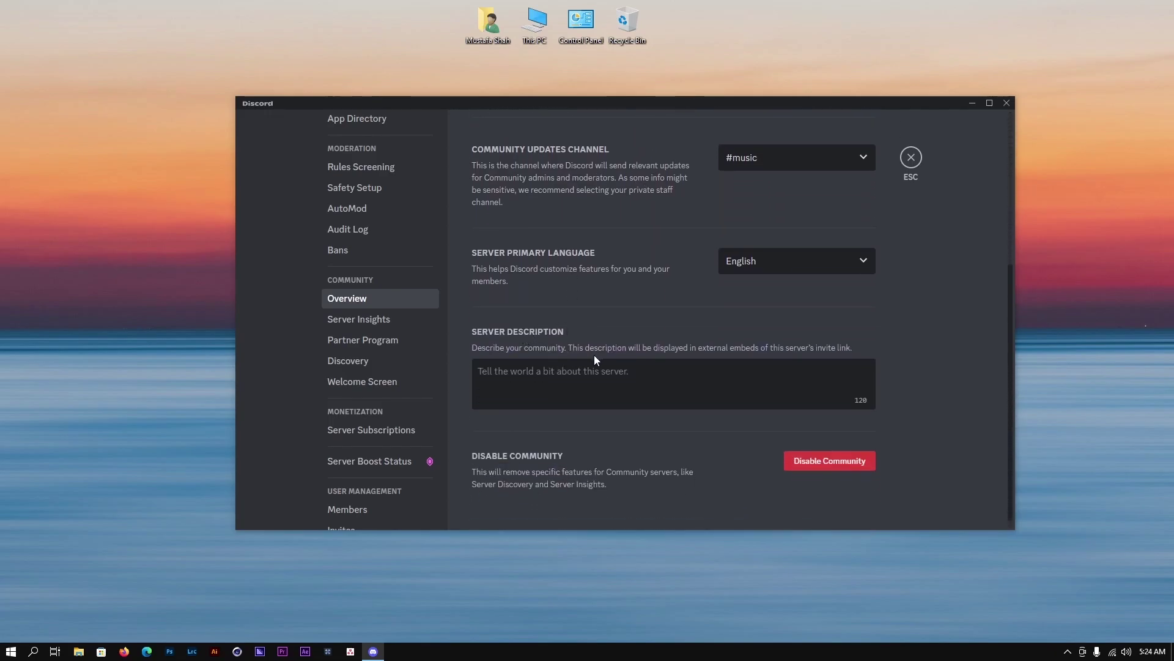
{"action": "scroll", "coordinate": [595, 359], "scroll_direction": "up", "scroll_amount": 4}
Step: Begin setting up the Welcome Screen and choose #general as the recommended channel to add
{"action": "left_click", "coordinate": [550, 260]}
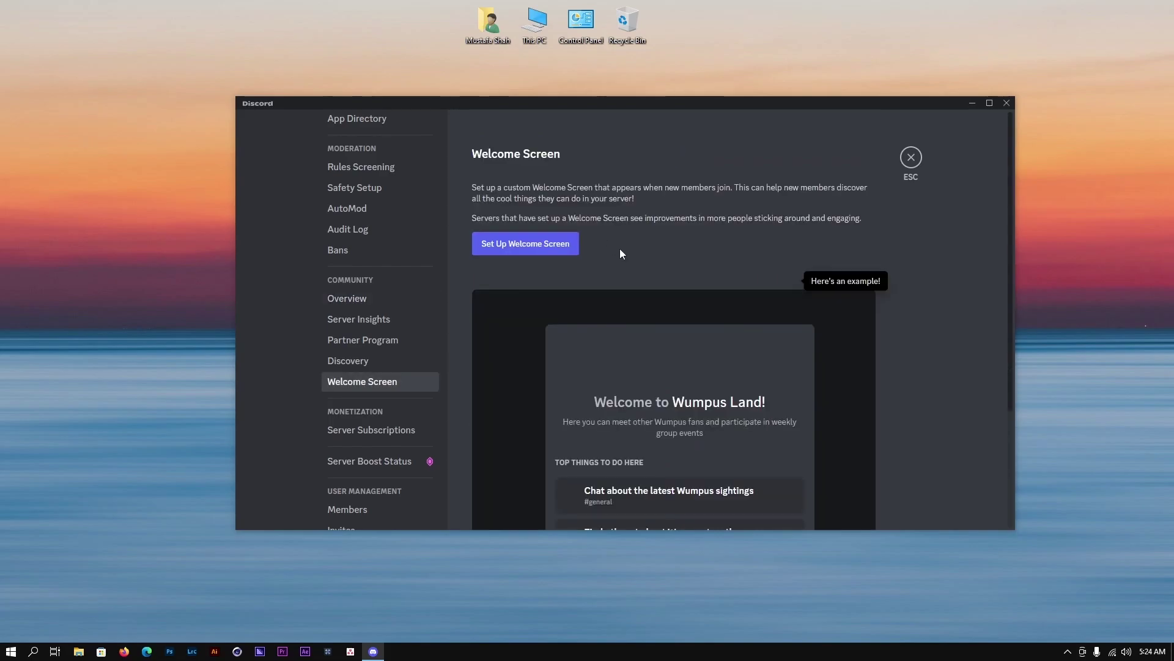
{"action": "left_click", "coordinate": [549, 250]}
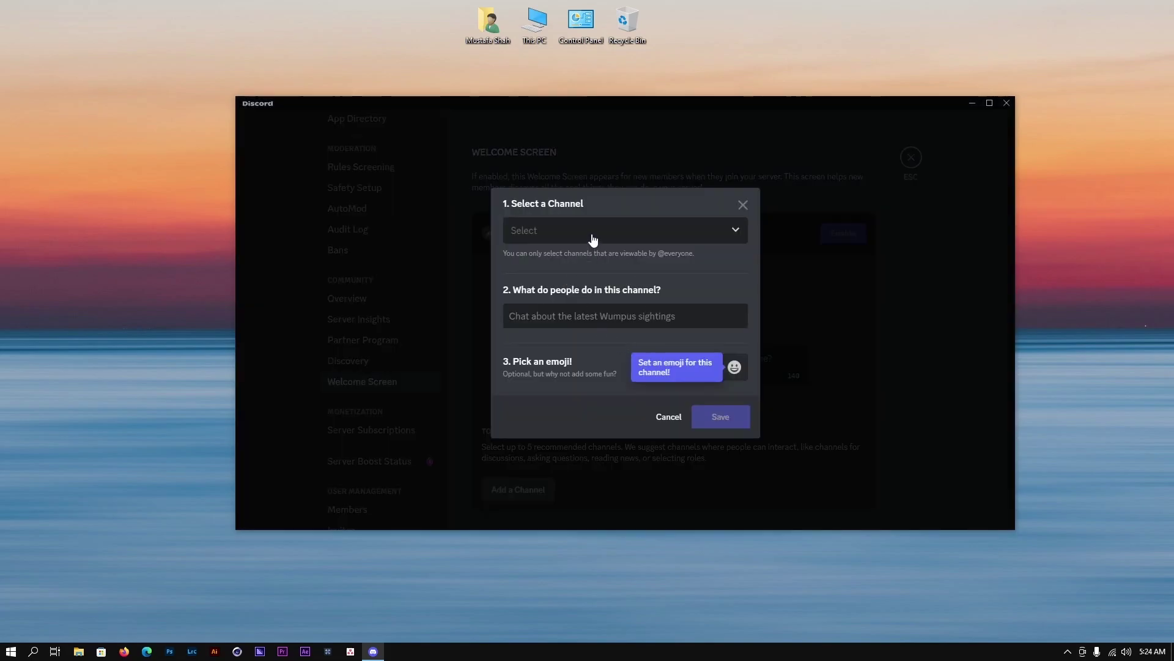
{"action": "left_click", "coordinate": [593, 239]}
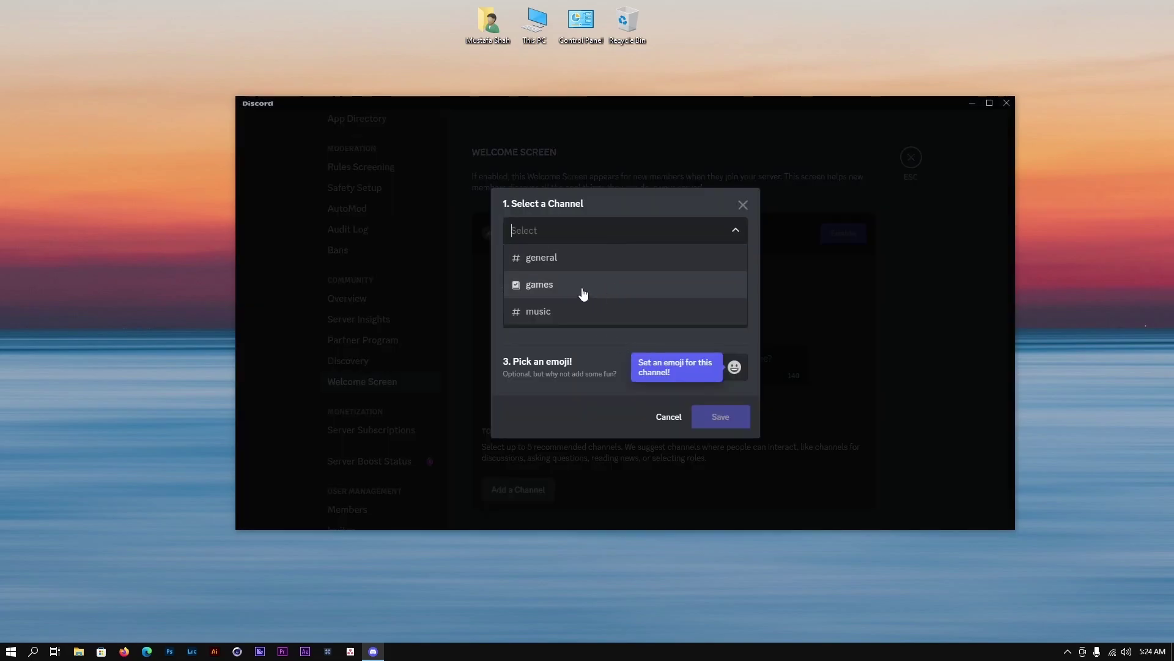
{"action": "left_click", "coordinate": [566, 260]}
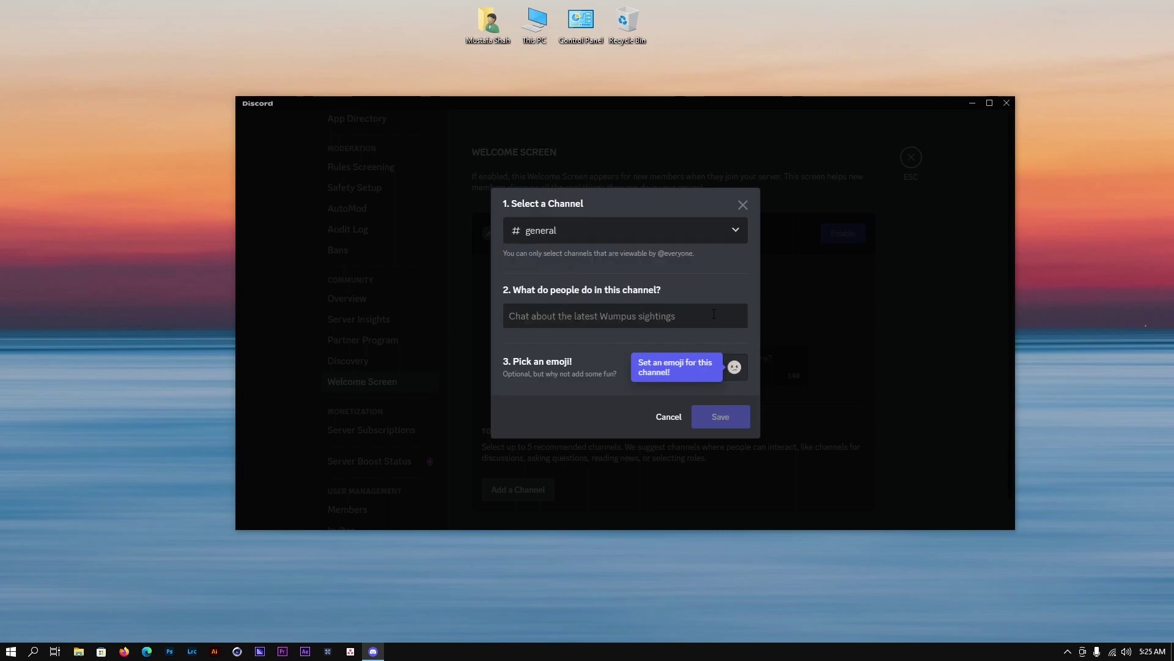
{"action": "type", "text": "You guys"}
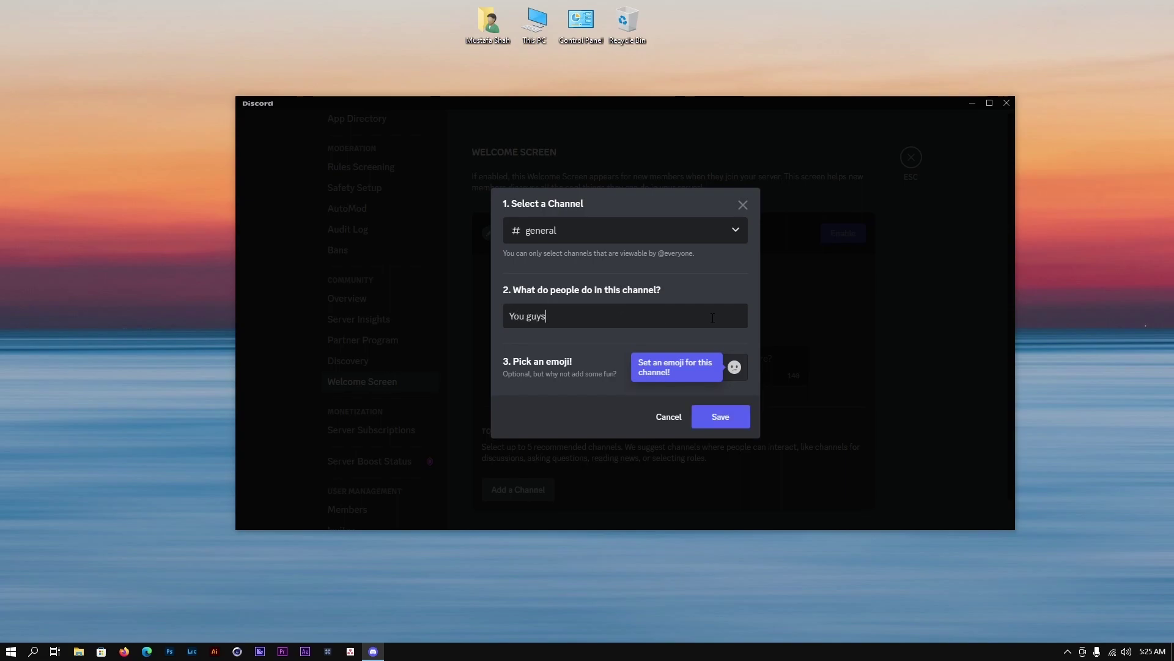
{"action": "type", "text": " can"}
{"action": "key", "text": "ctrl+a"}
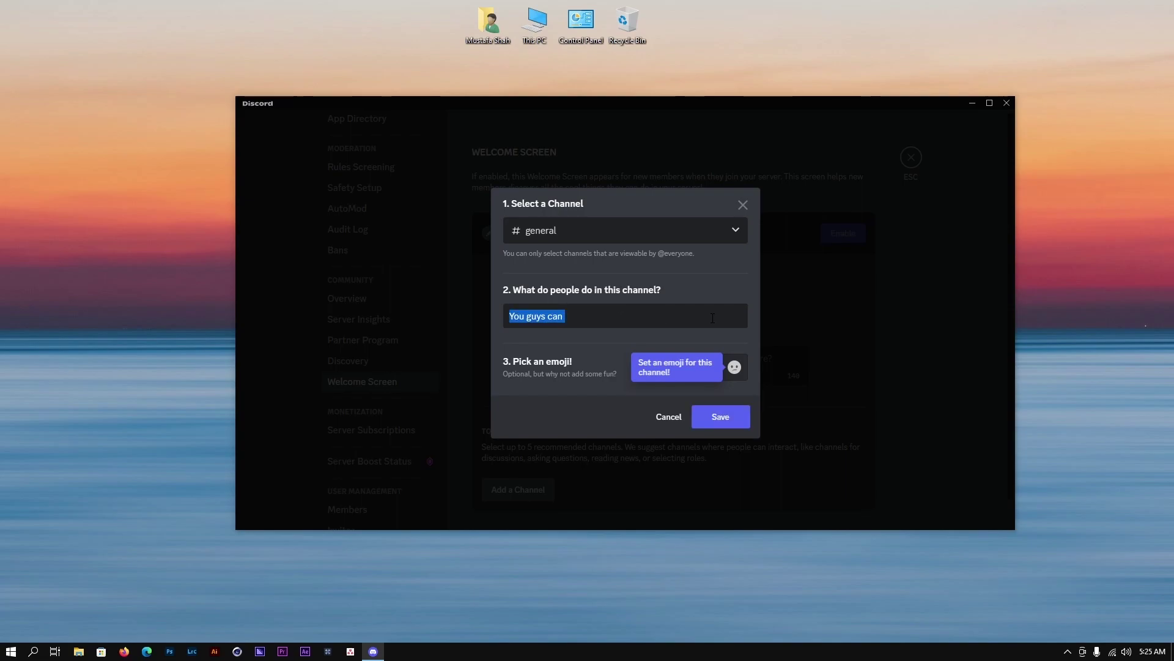
{"action": "type", "text": "Discu"}
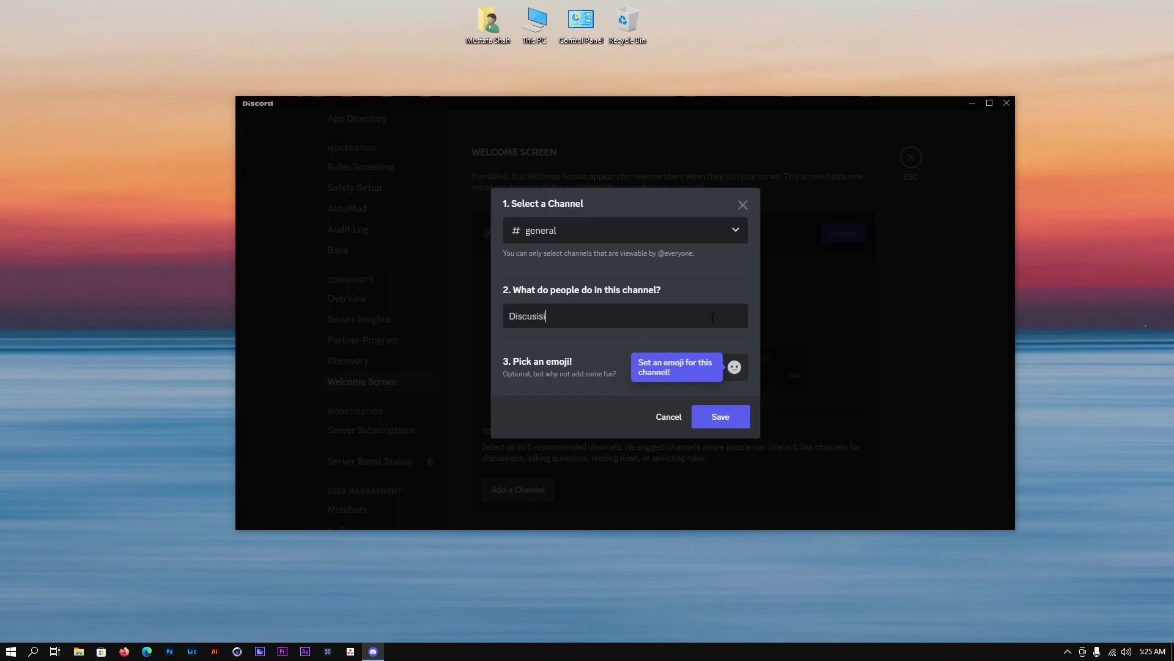
{"action": "type", "text": "sis"}
{"action": "key", "text": "BackSpace"}
{"action": "key", "text": "ctrl+a"}
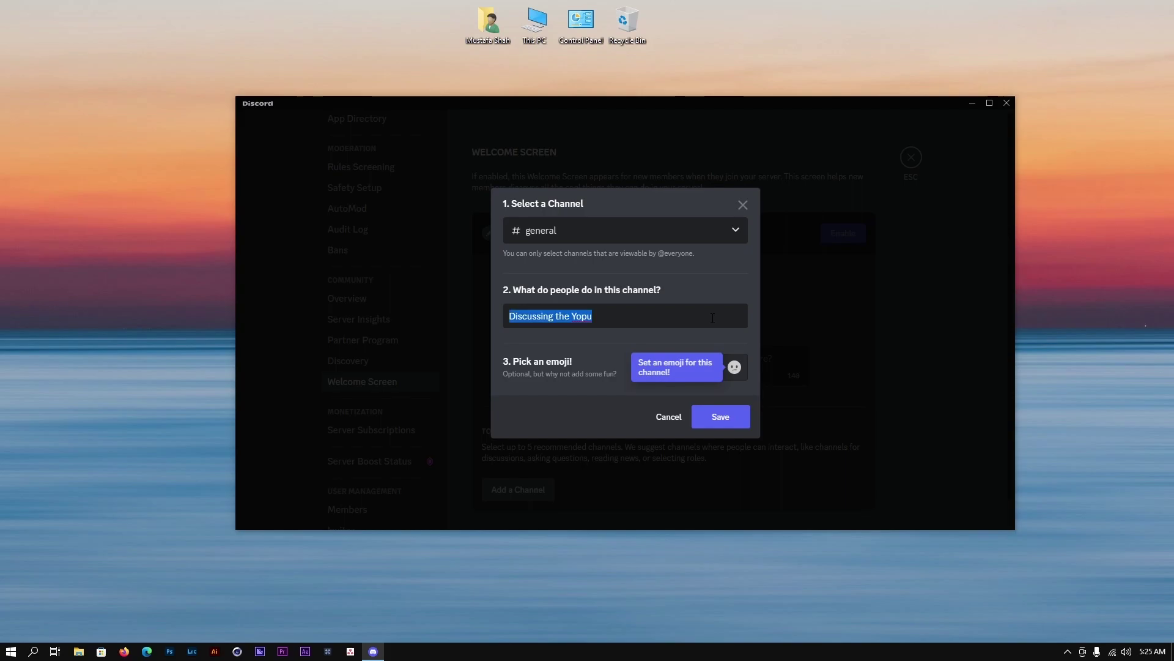
Step: Describe #general as "How to Improve The Youtube Channel", give it the smiling tongue-out emoji 😋, and save the entry
{"action": "type", "text": "How to Improve The"}
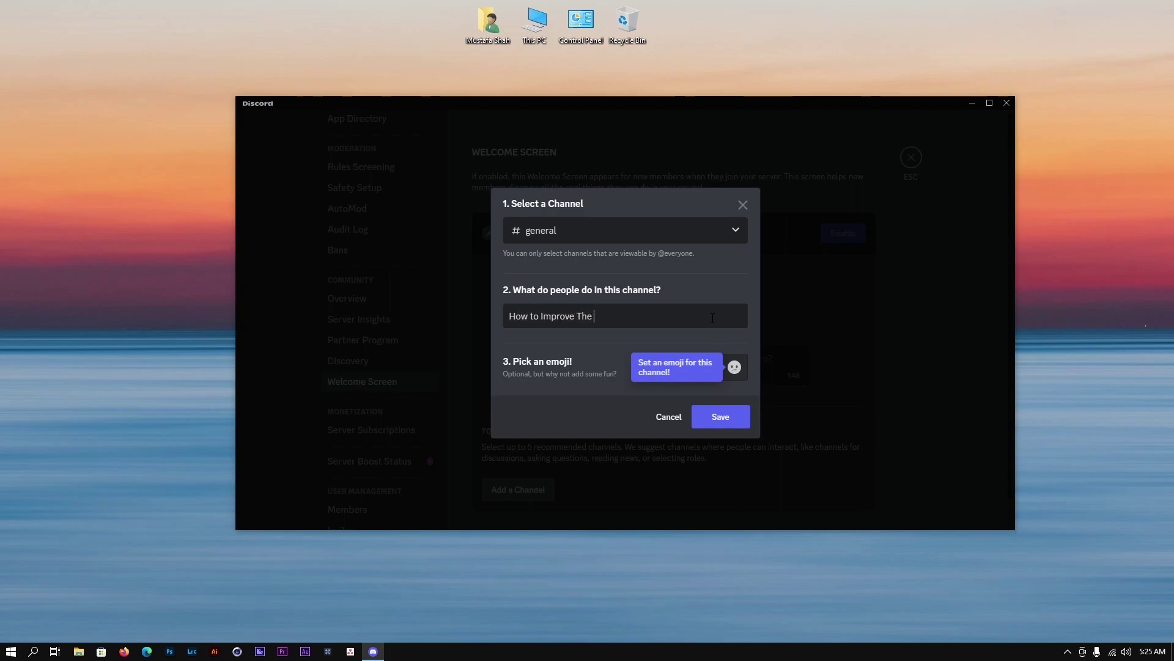
{"action": "type", "text": " Youtube Hc"}
{"action": "left_click", "coordinate": [730, 373]}
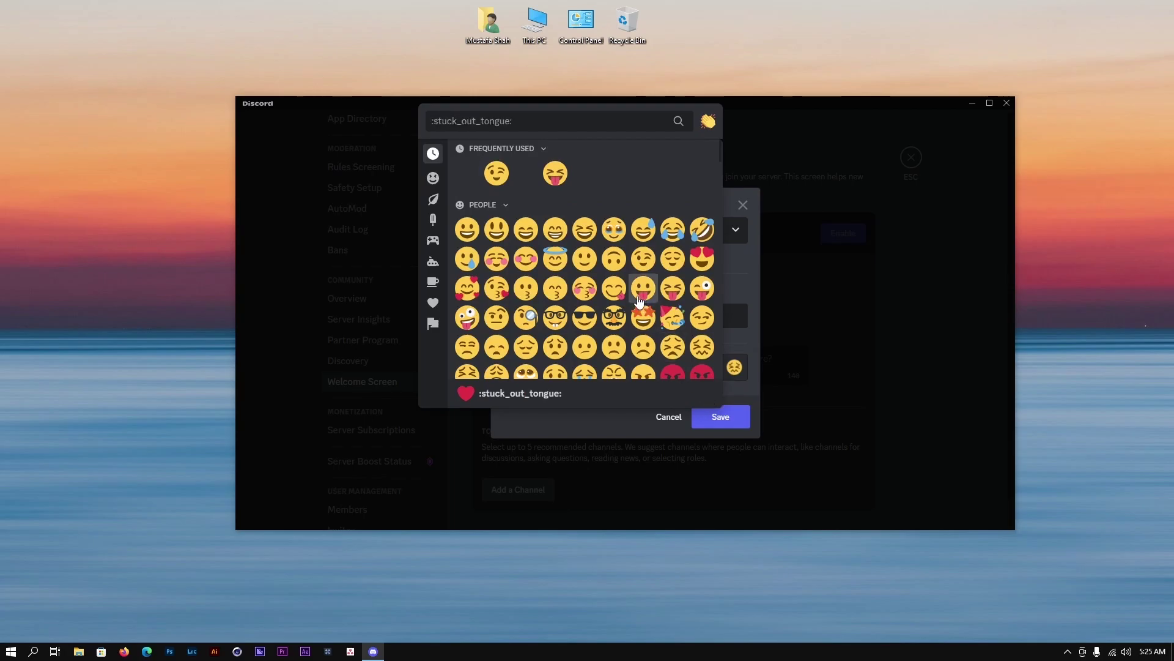
{"action": "left_click", "coordinate": [612, 287]}
{"action": "left_click", "coordinate": [703, 416]}
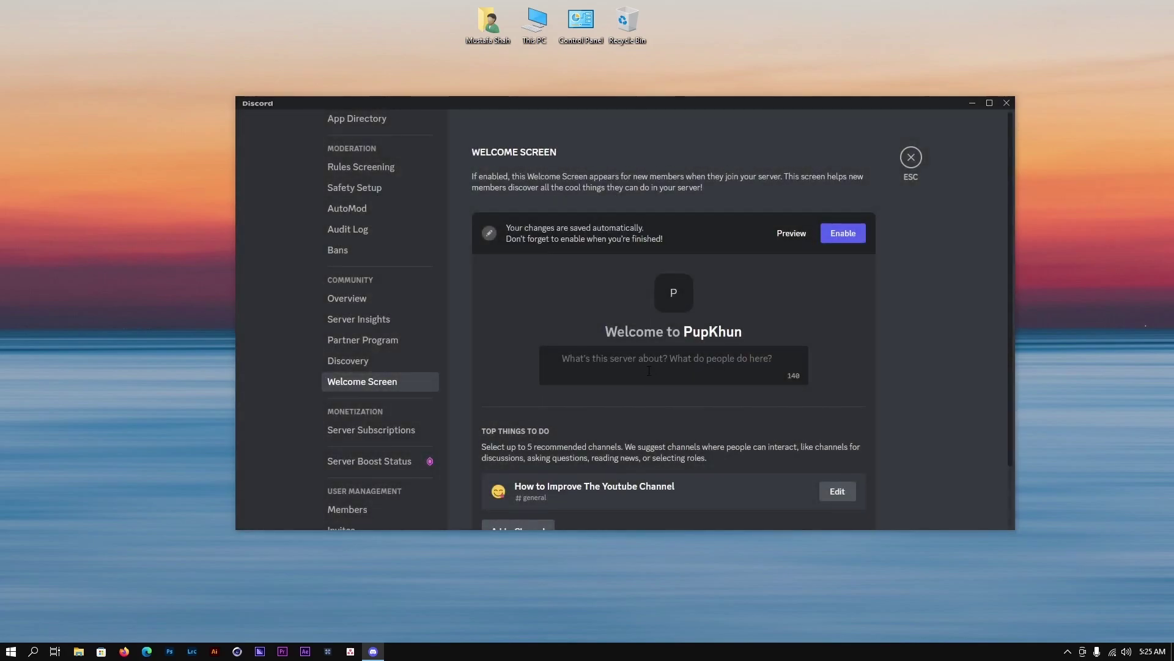
Step: Enable the Welcome Screen for new members, preview it, and close the preview
{"action": "scroll", "coordinate": [630, 400], "scroll_direction": "down", "scroll_amount": 1}
{"action": "scroll", "coordinate": [647, 402], "scroll_direction": "up", "scroll_amount": 1}
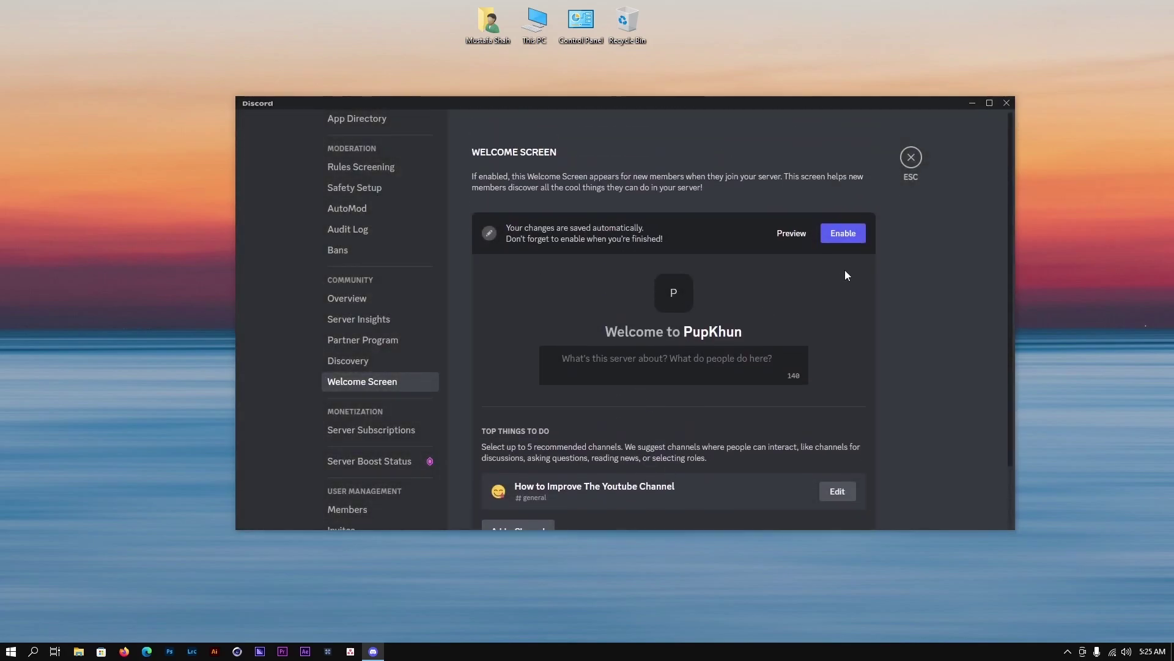
{"action": "left_click", "coordinate": [855, 237]}
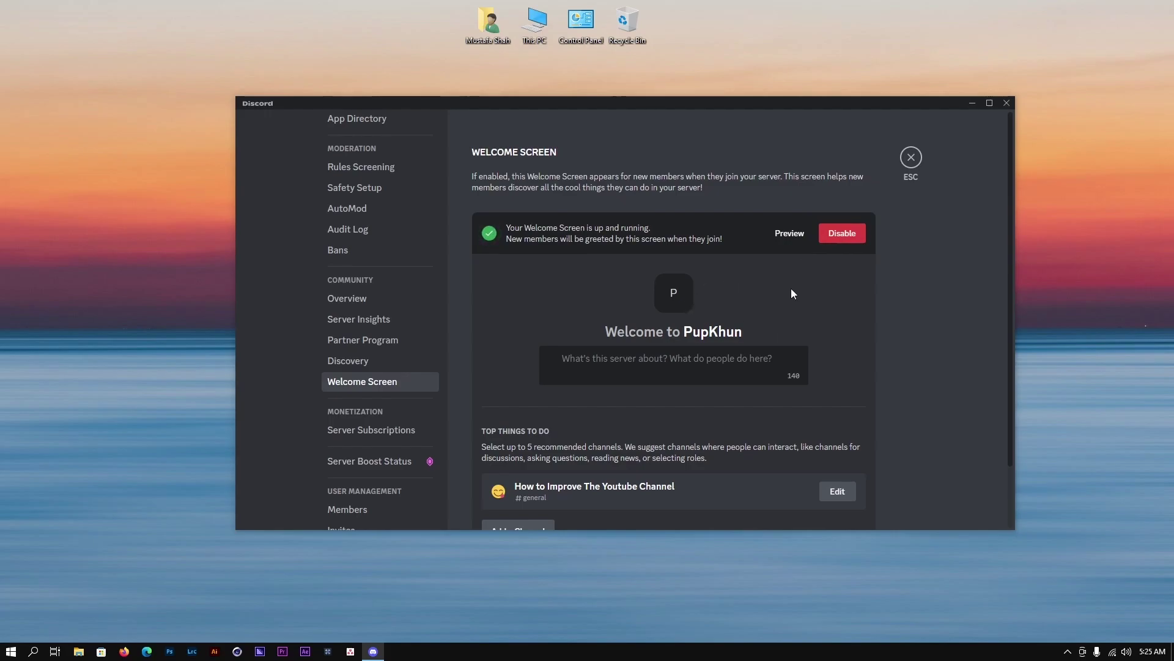
{"action": "left_click", "coordinate": [790, 234]}
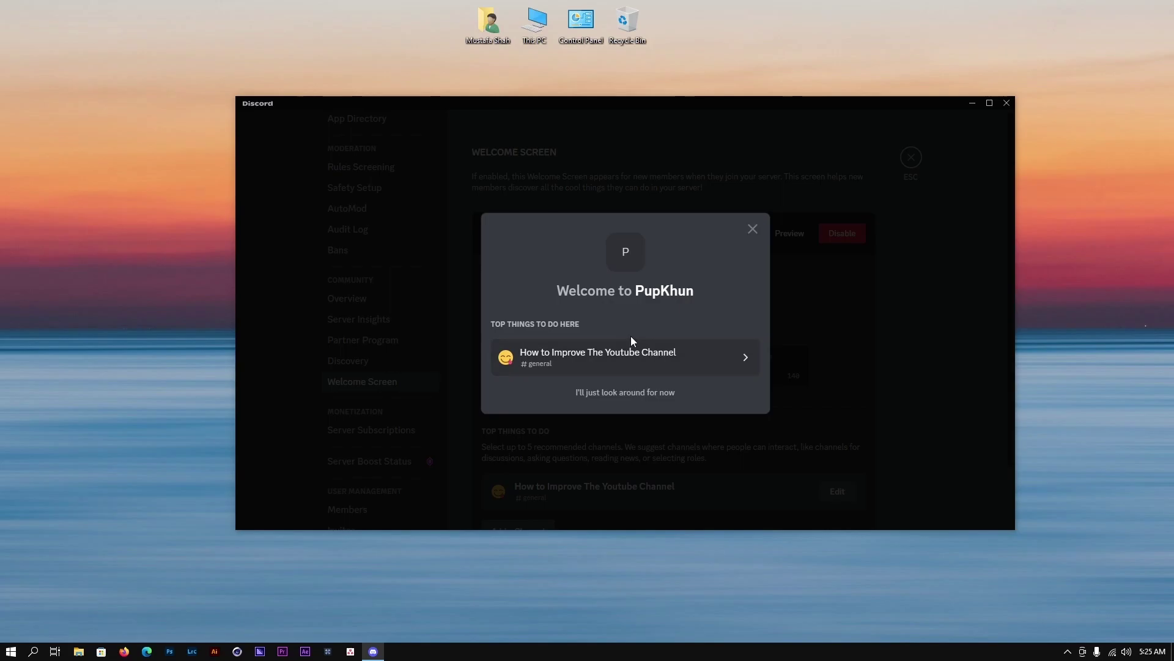
{"action": "left_click", "coordinate": [752, 228]}
Step: Look at the Discovery page and the Community overview, and leave the server settings for the #music channel
{"action": "left_click", "coordinate": [399, 359]}
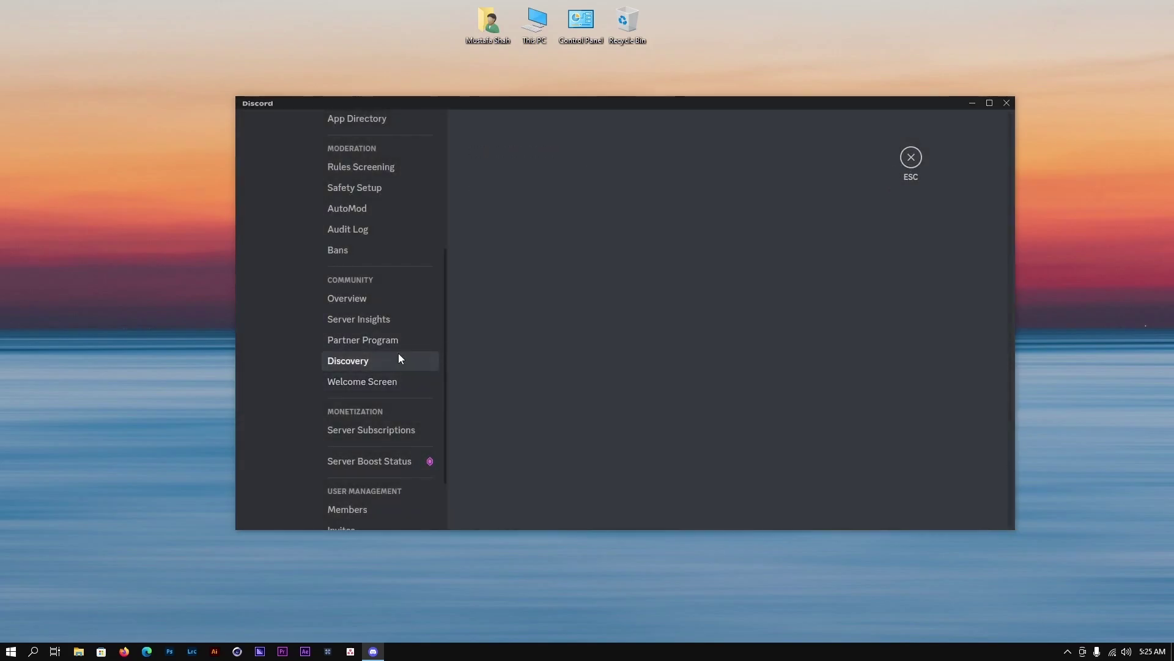
{"action": "left_click", "coordinate": [393, 306]}
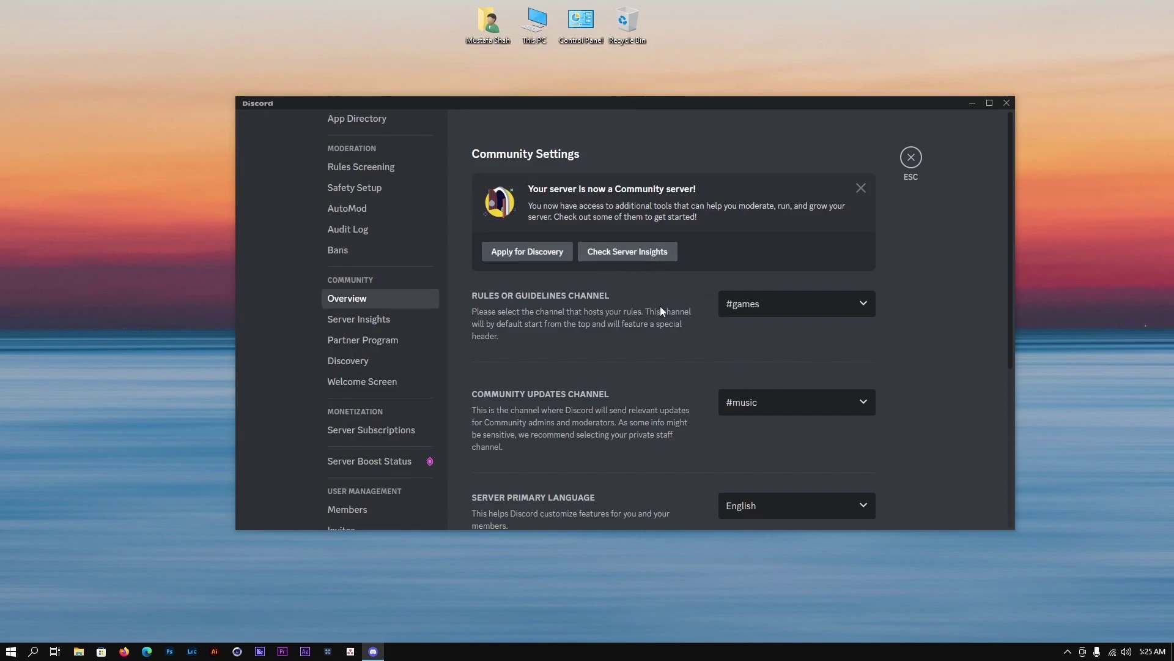
{"action": "scroll", "coordinate": [673, 312], "scroll_direction": "down", "scroll_amount": 5}
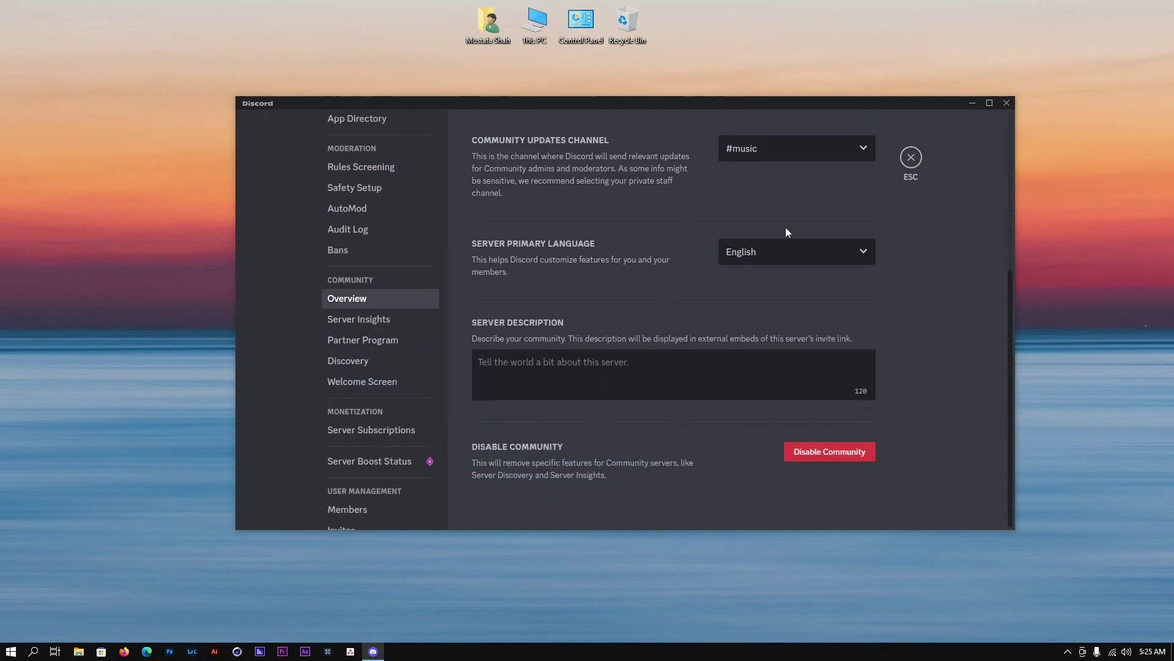
{"action": "key", "text": "Escape"}
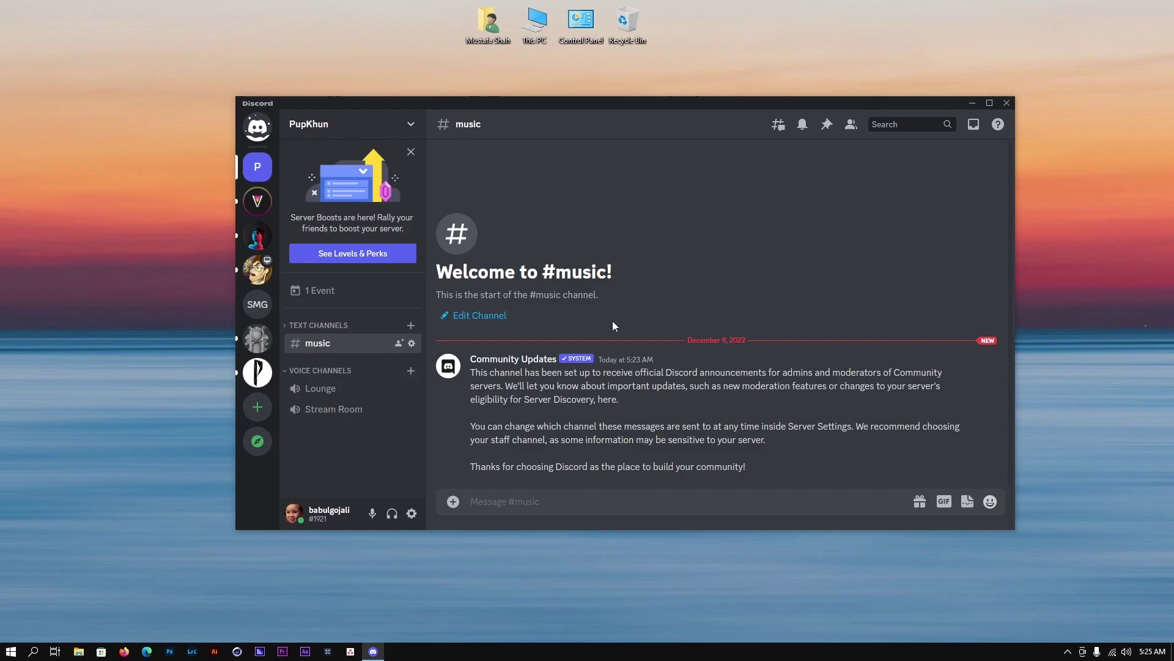
{"action": "left_click_drag", "start_coordinate": [550, 102], "coordinate": [509, 120]}
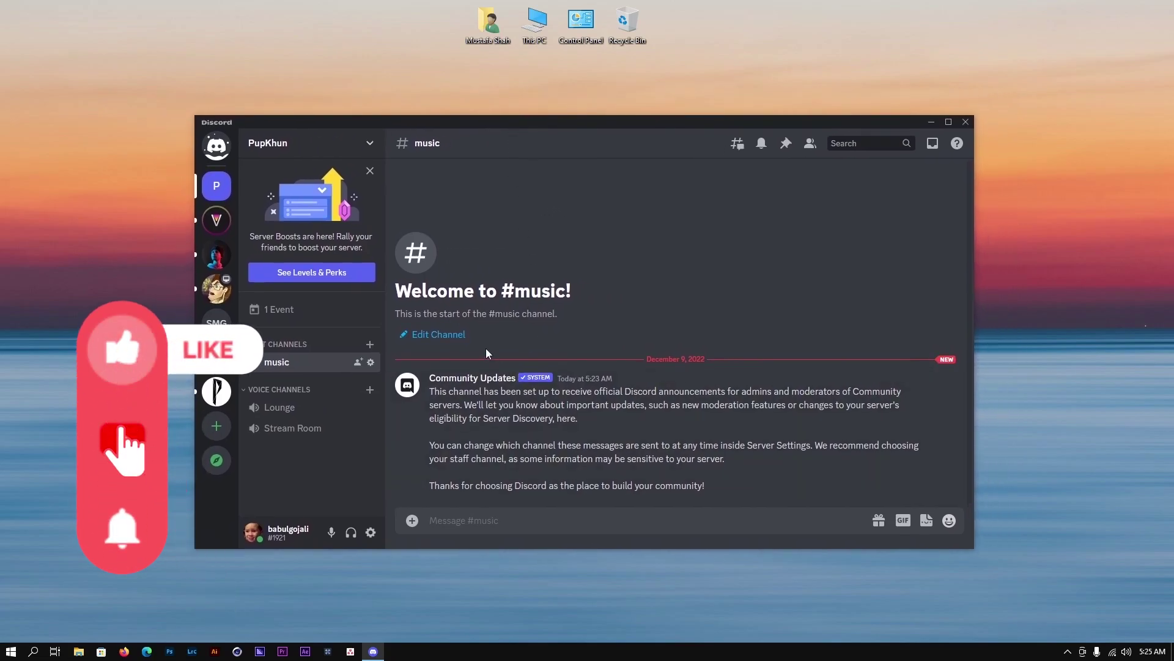